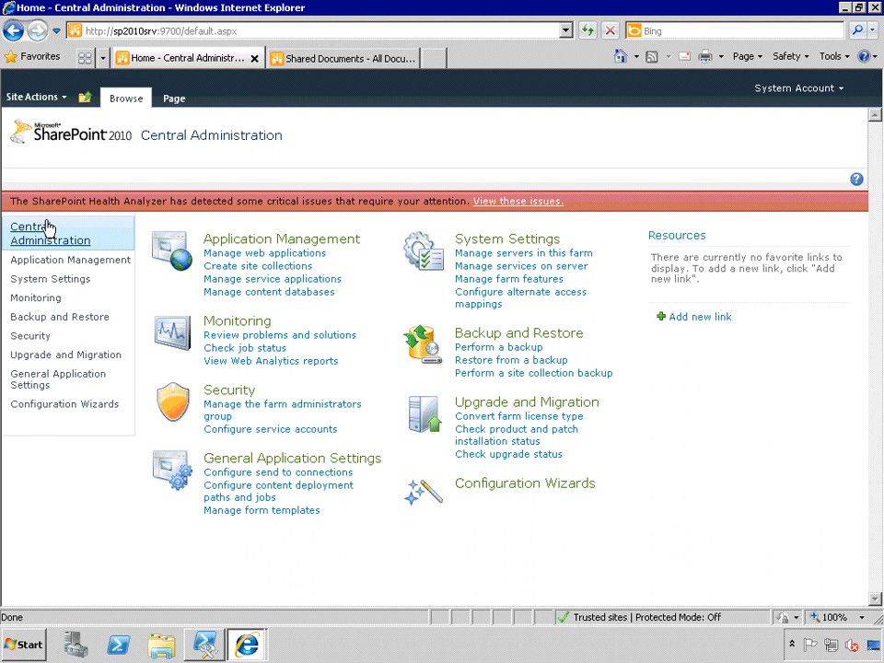
Open Internet Information Services (IIS) Manager, maximize its window and expand the SP2010SRV server.
click(22, 645)
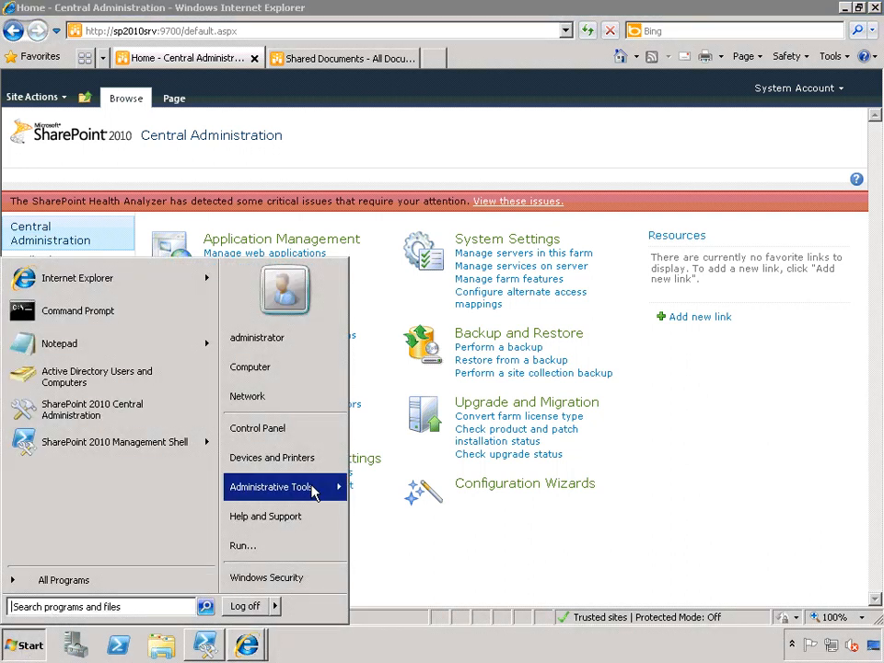
mouse_move(316, 491)
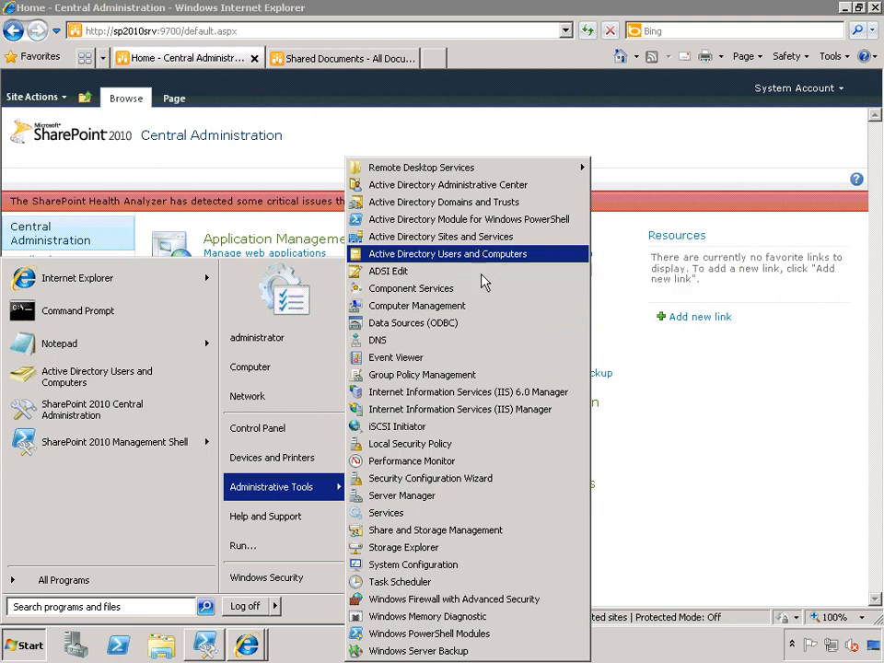
click(485, 415)
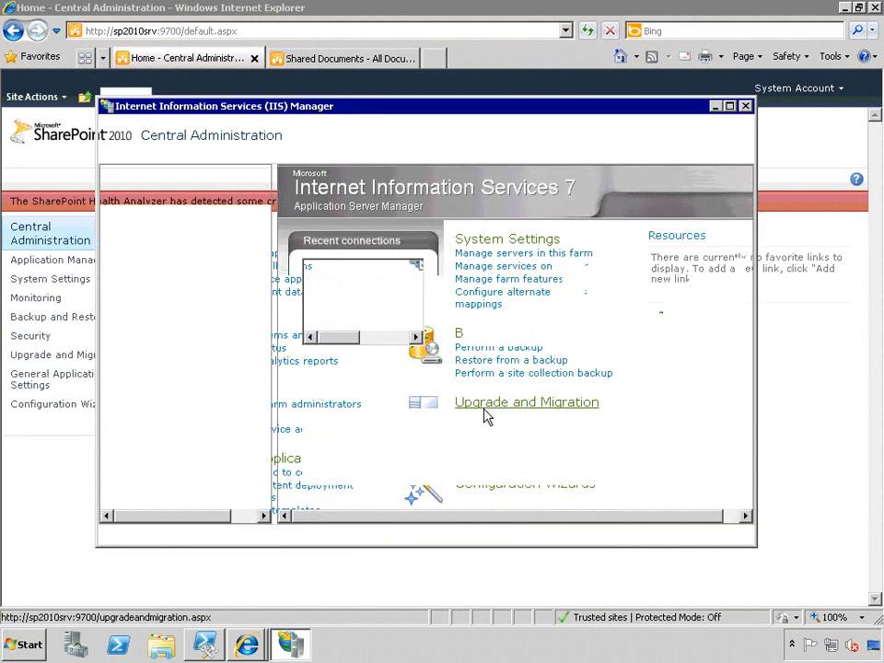
double_click(425, 108)
click(11, 128)
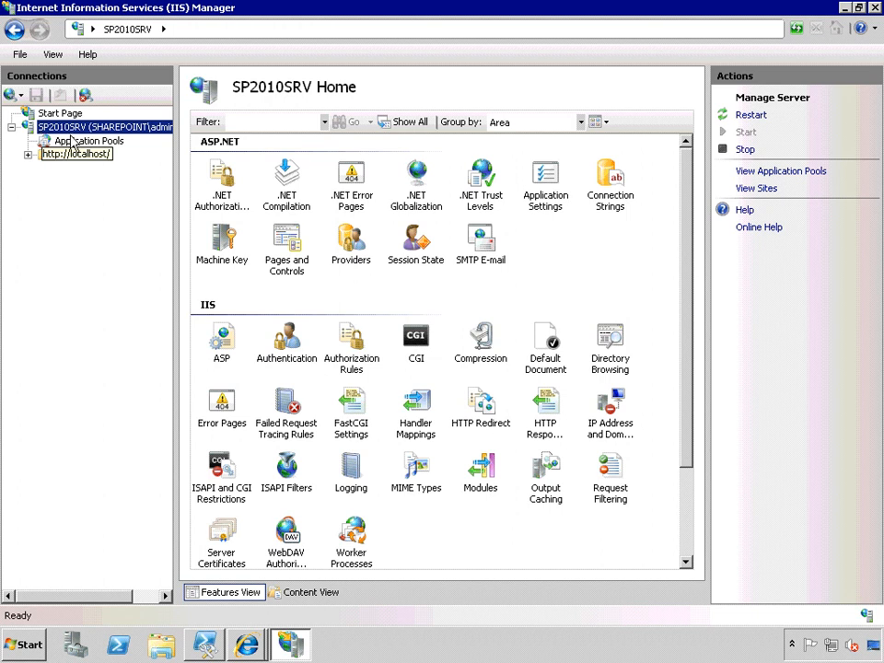
Show the application pools, expand the server's Sites and stop the Employees Sites website.
click(74, 142)
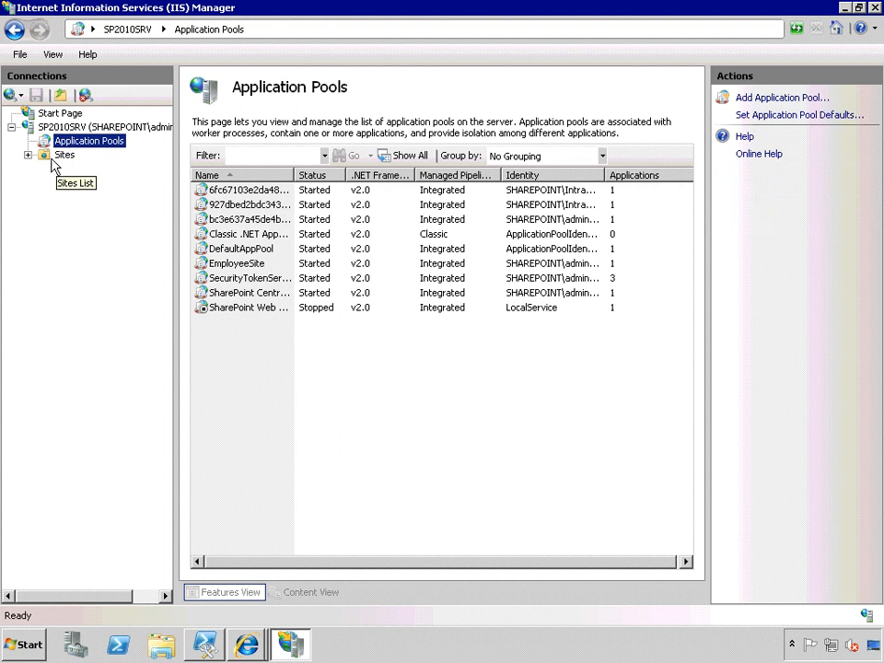
click(28, 155)
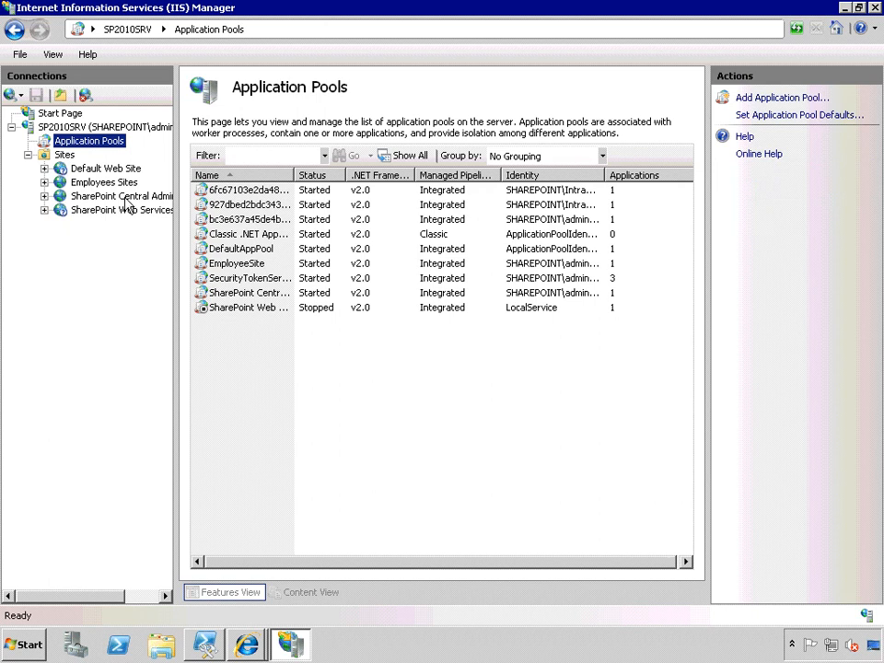
click(92, 183)
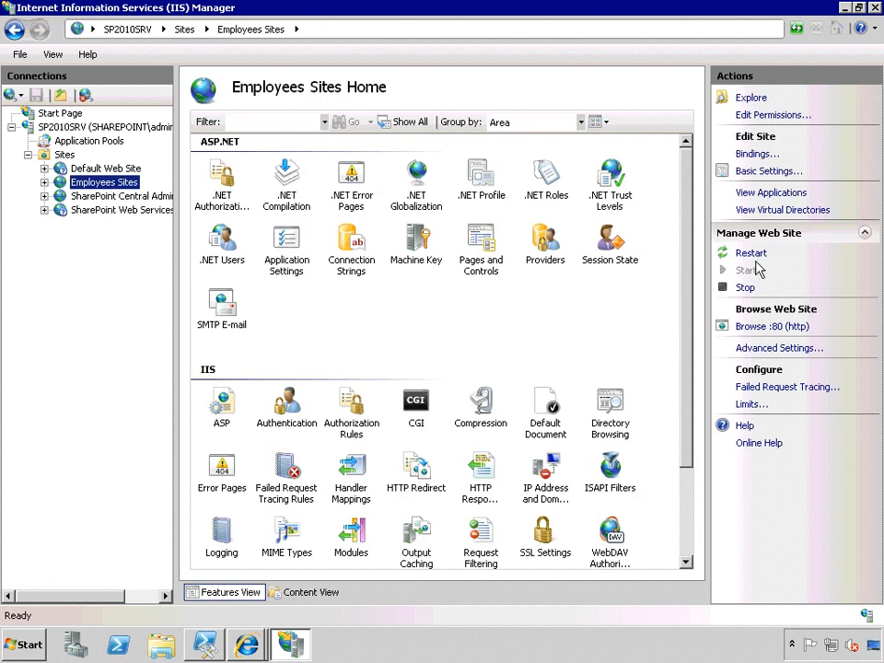
click(745, 287)
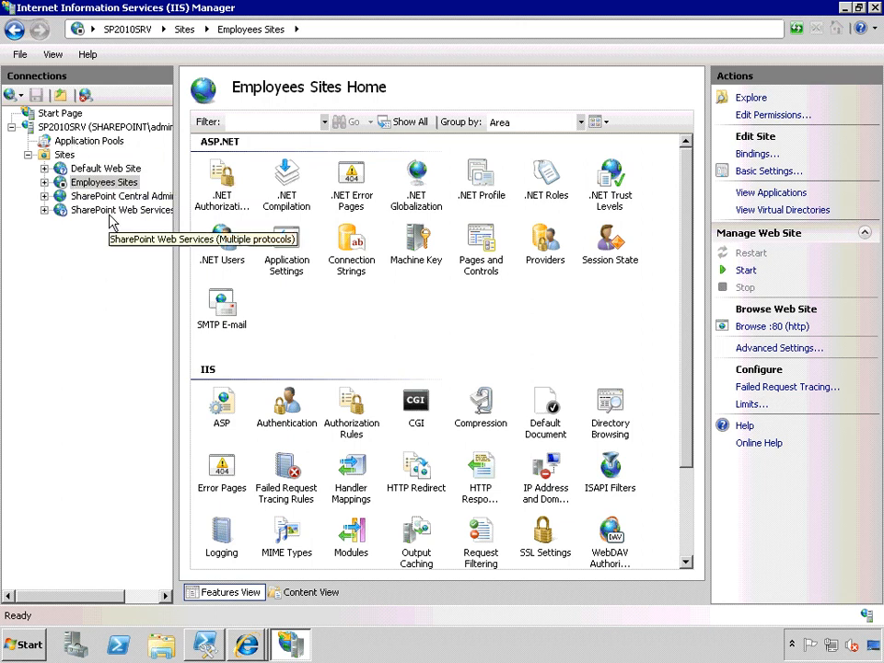
Explore the Employees Sites website's folder on disk, check its directory path and close the folder window.
right_click(108, 182)
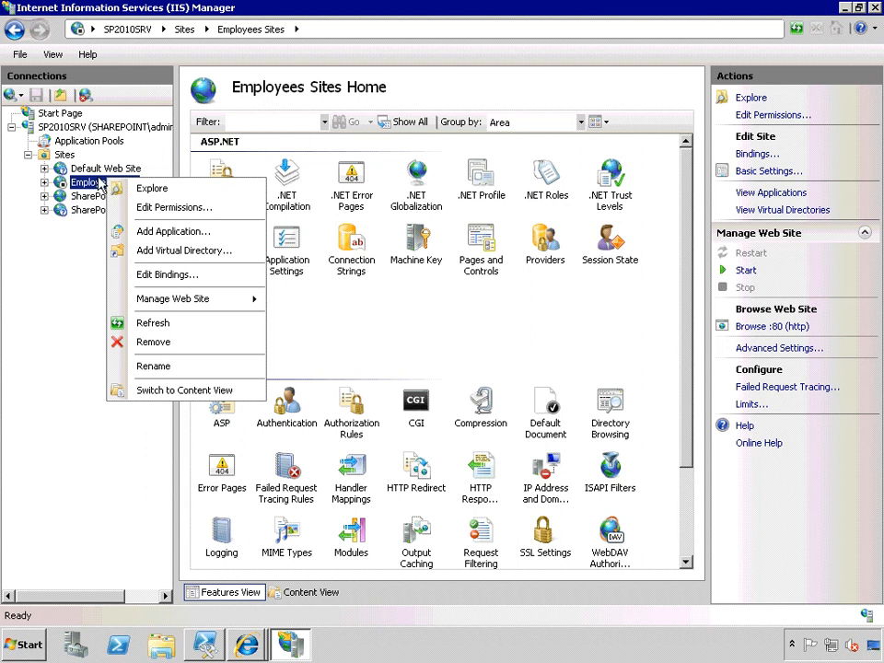
click(147, 188)
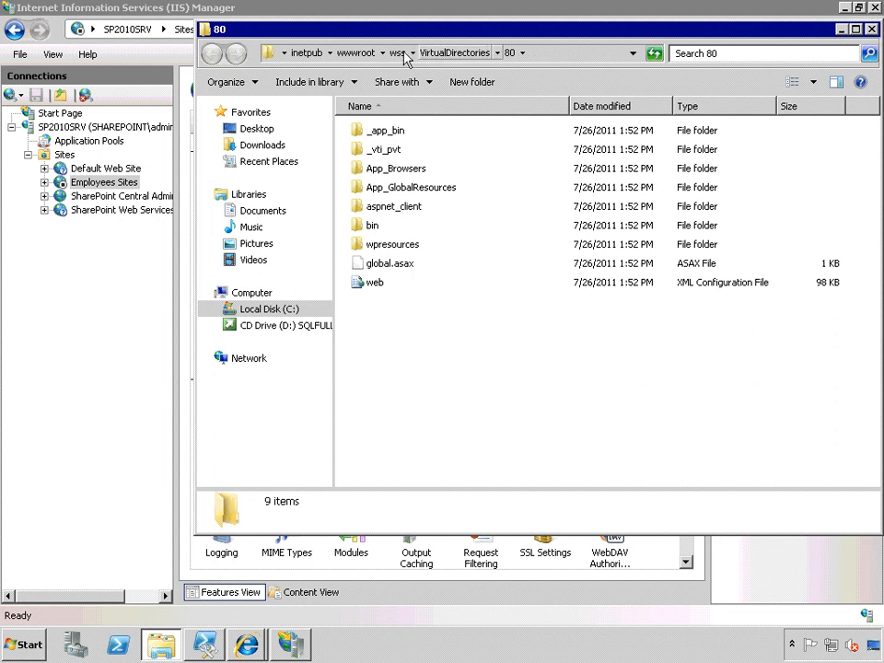
click(285, 54)
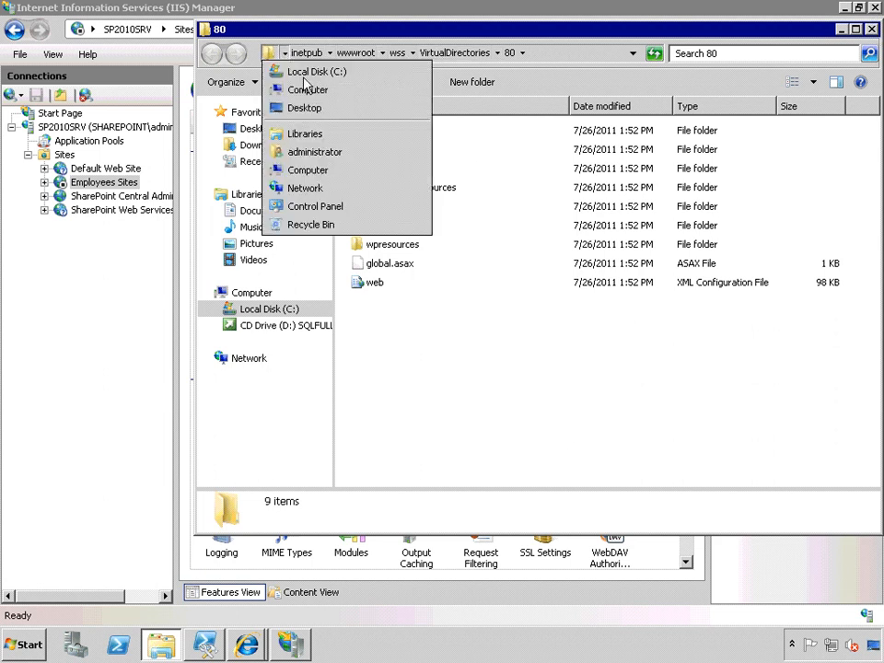
click(871, 30)
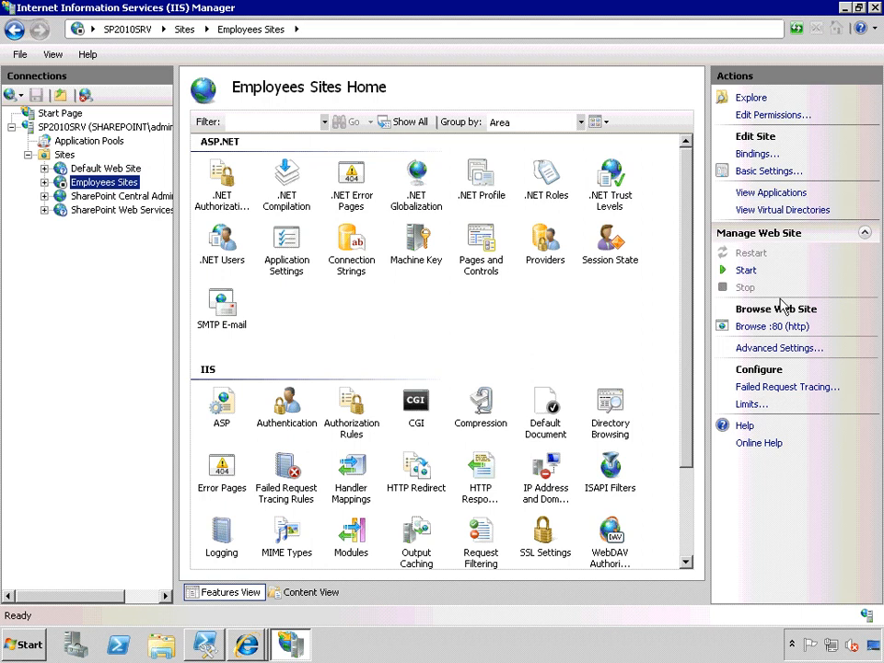
Start the stopped Employees Sites website and keep it selected.
click(746, 271)
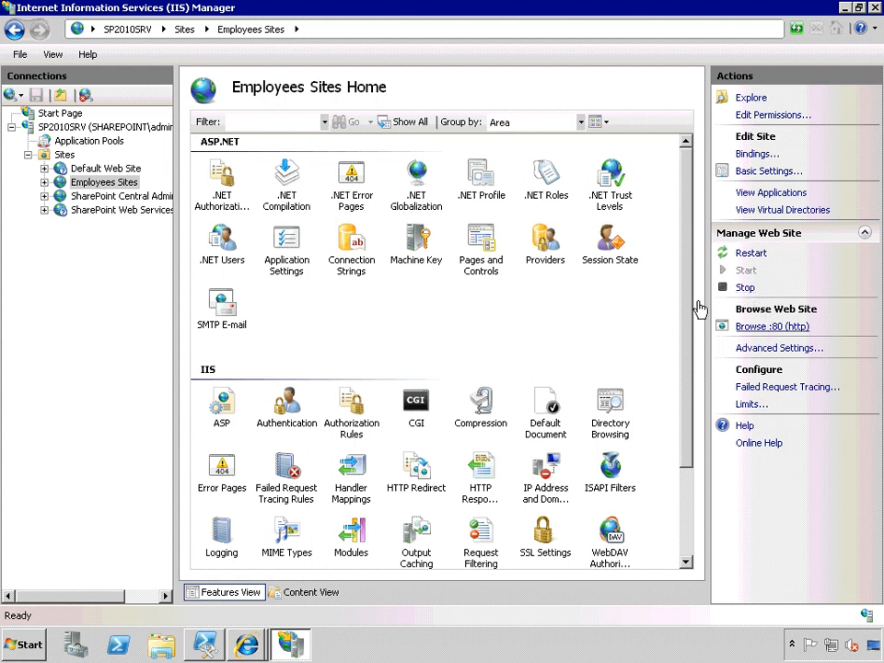
right_click(115, 184)
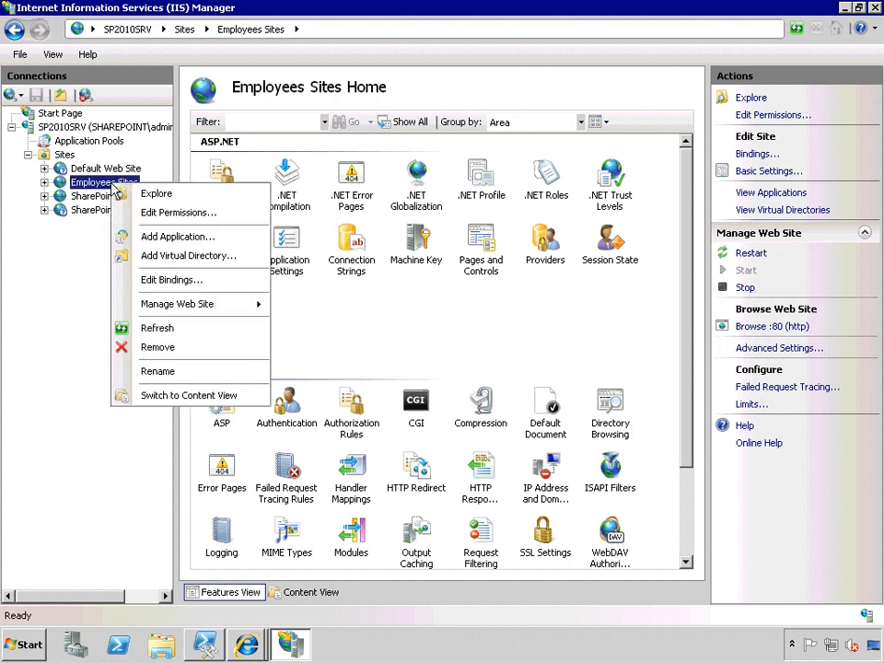
click(96, 182)
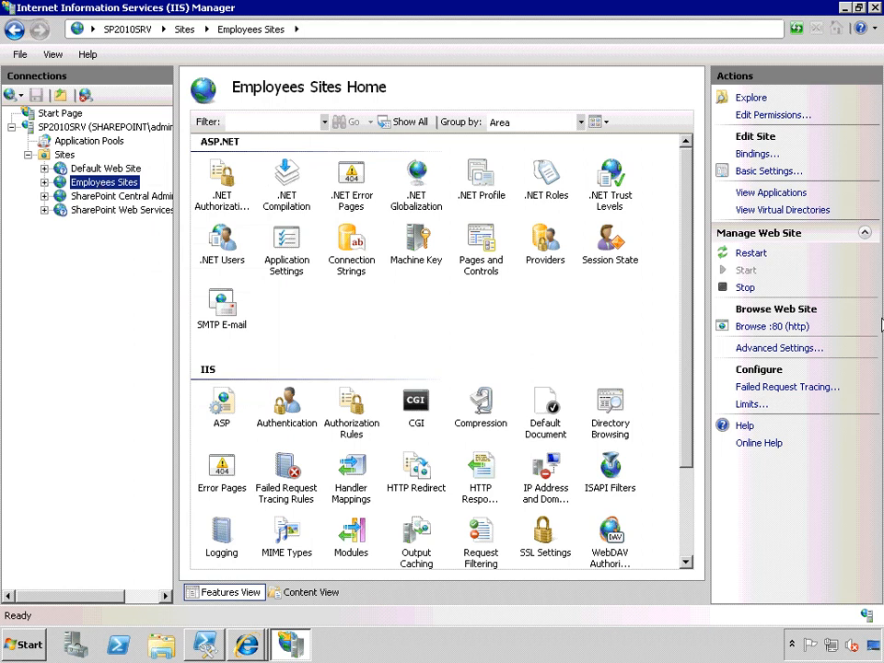
Stop the Employees Sites website again and browse it on port 80 to test access.
click(743, 288)
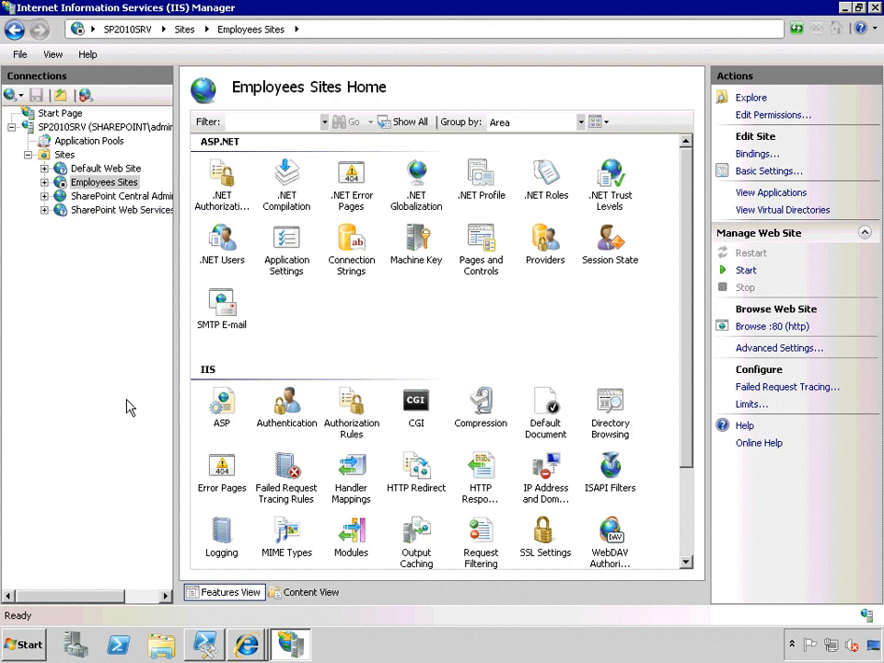
click(762, 328)
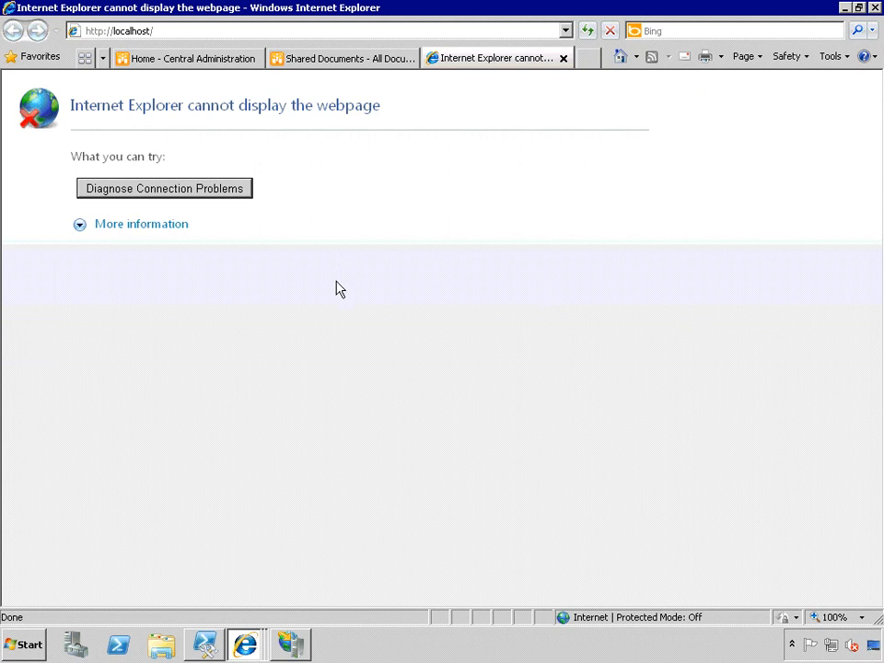
Switch back to IIS Manager, start the Employees Sites website and browse it on port 80.
click(293, 657)
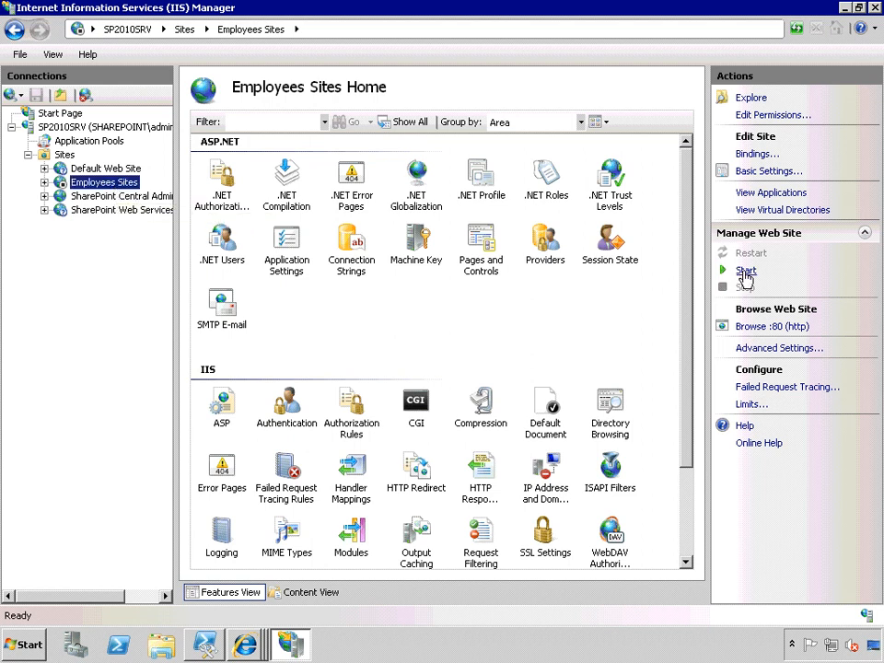
click(745, 273)
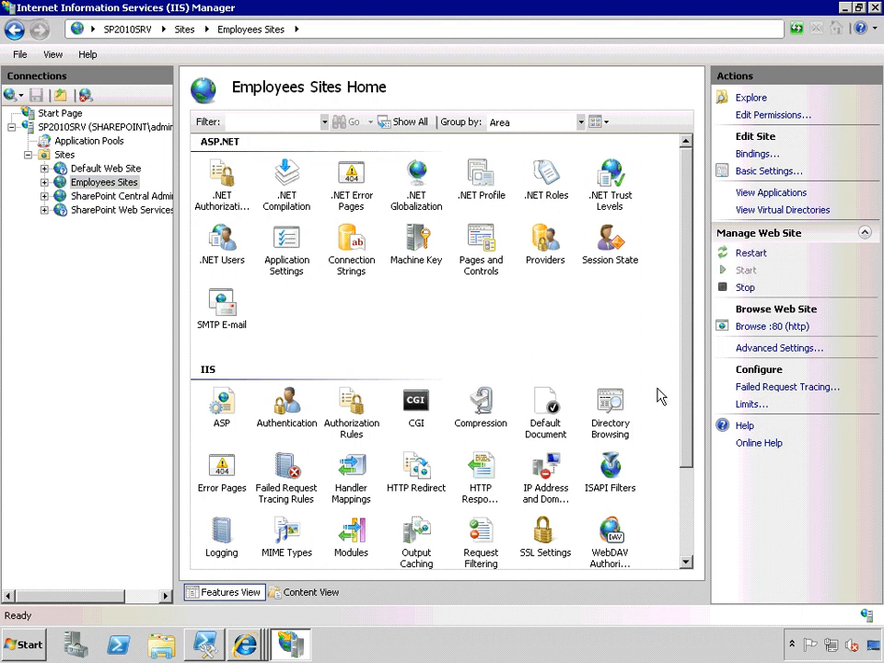
click(778, 327)
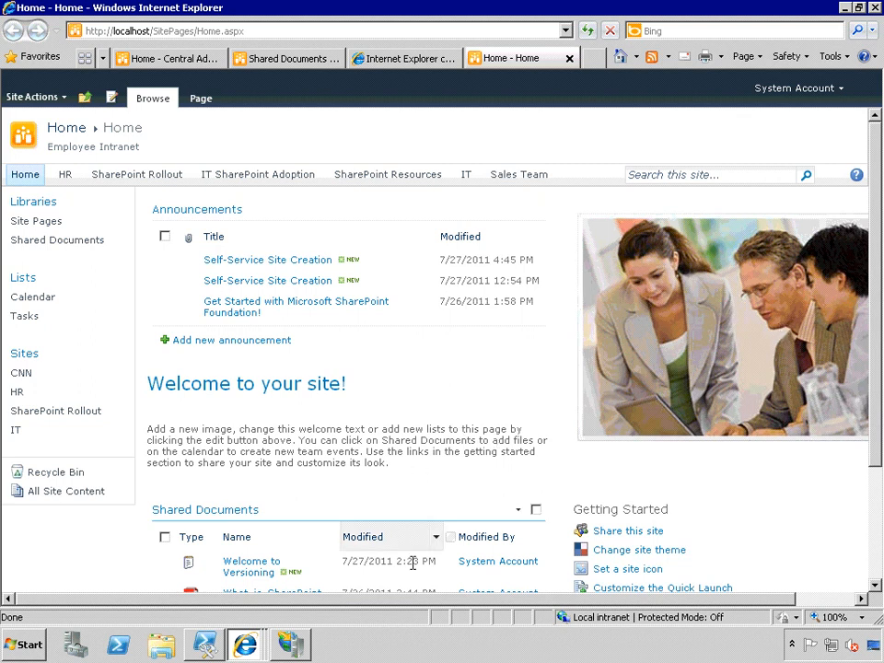
Return to IIS Manager, widen the application pools' Name column and recycle the EmployeeSite pool.
click(288, 649)
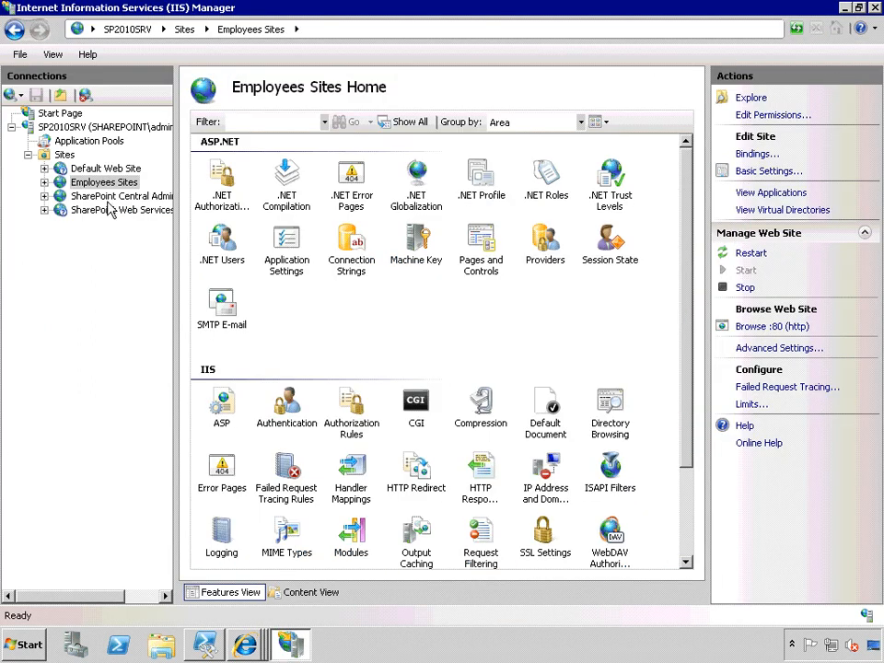
click(90, 141)
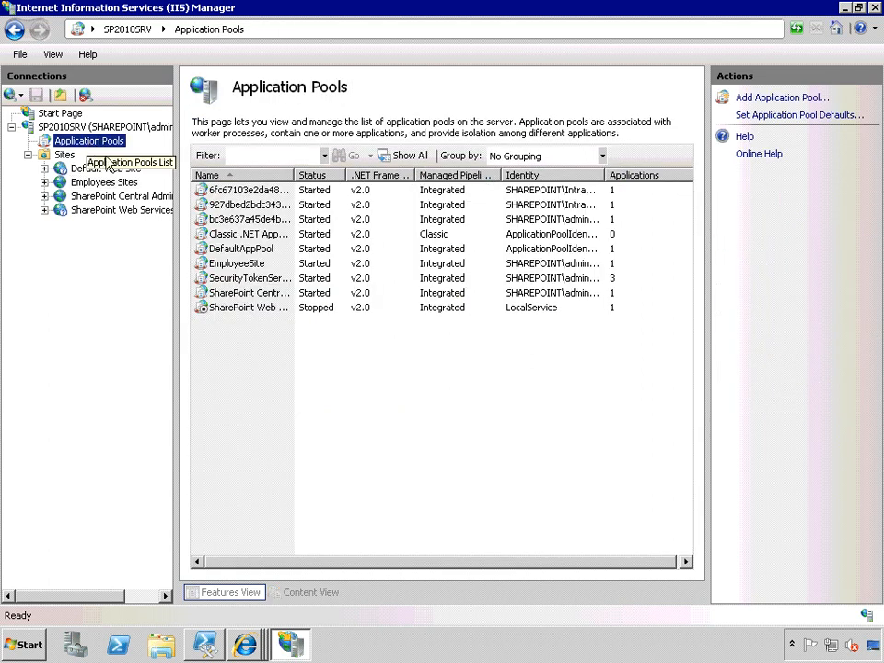
double_click(293, 175)
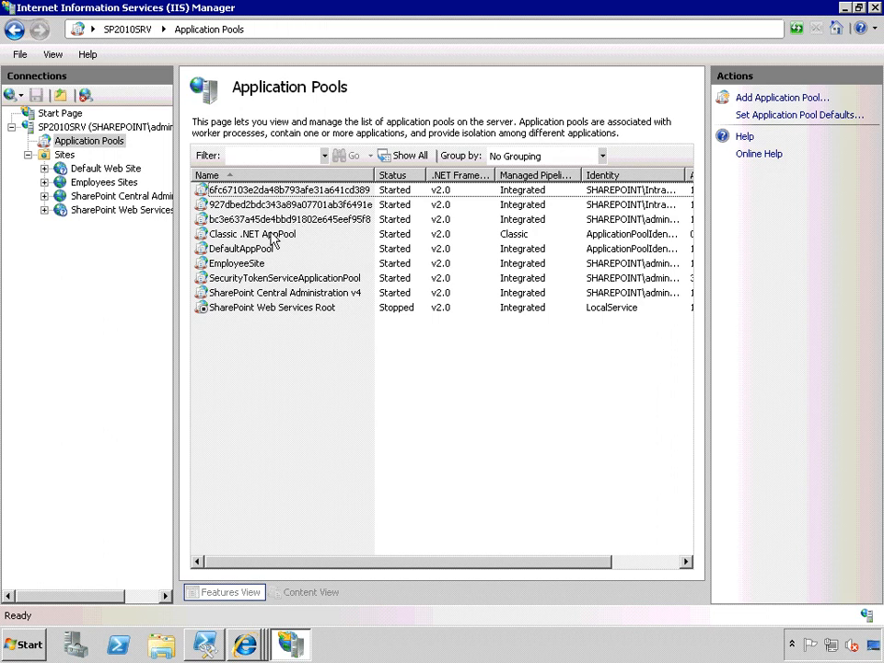
click(241, 265)
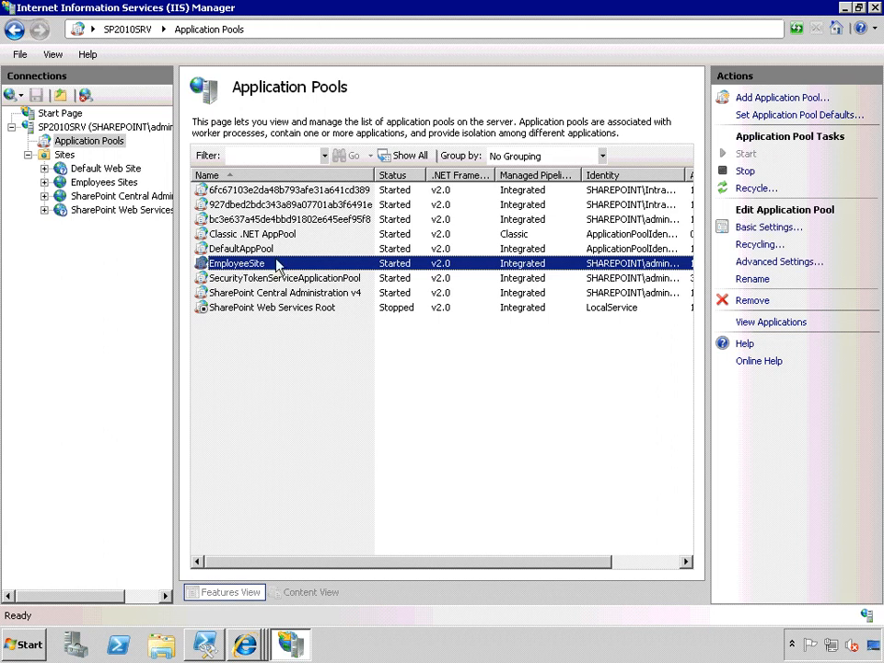
click(751, 189)
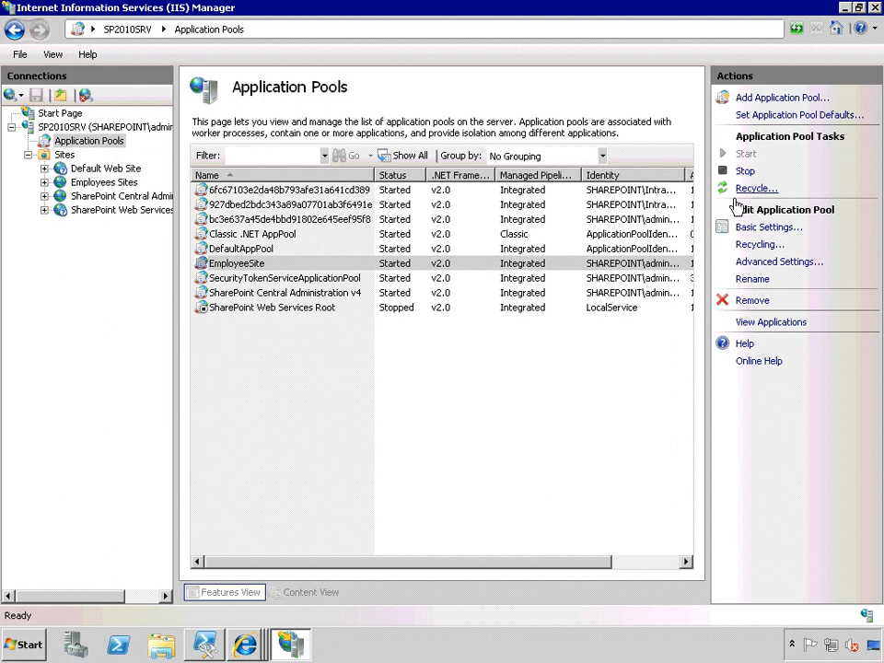
Stop the EmployeeSite application pool and start it again.
right_click(234, 265)
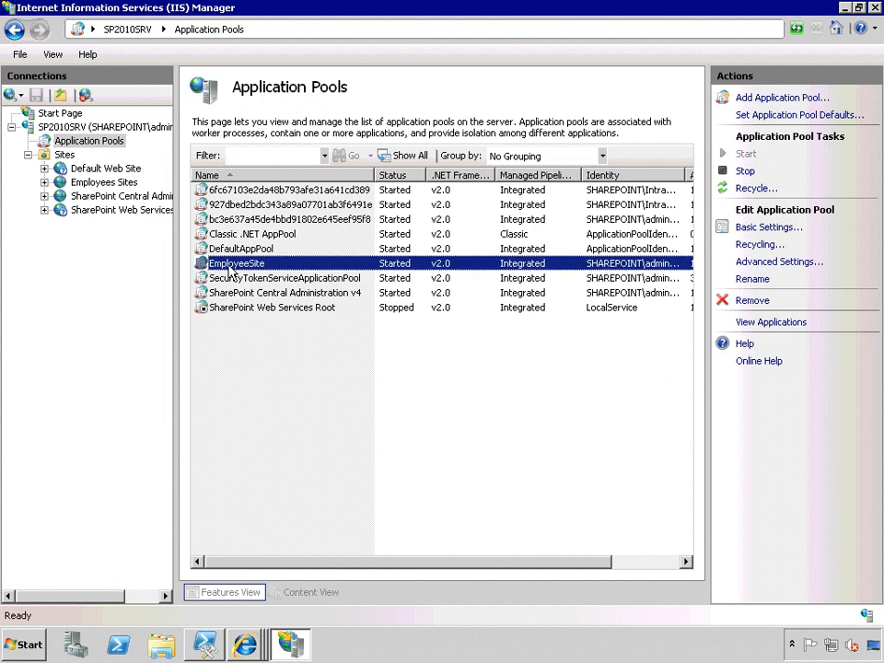
click(279, 341)
click(241, 236)
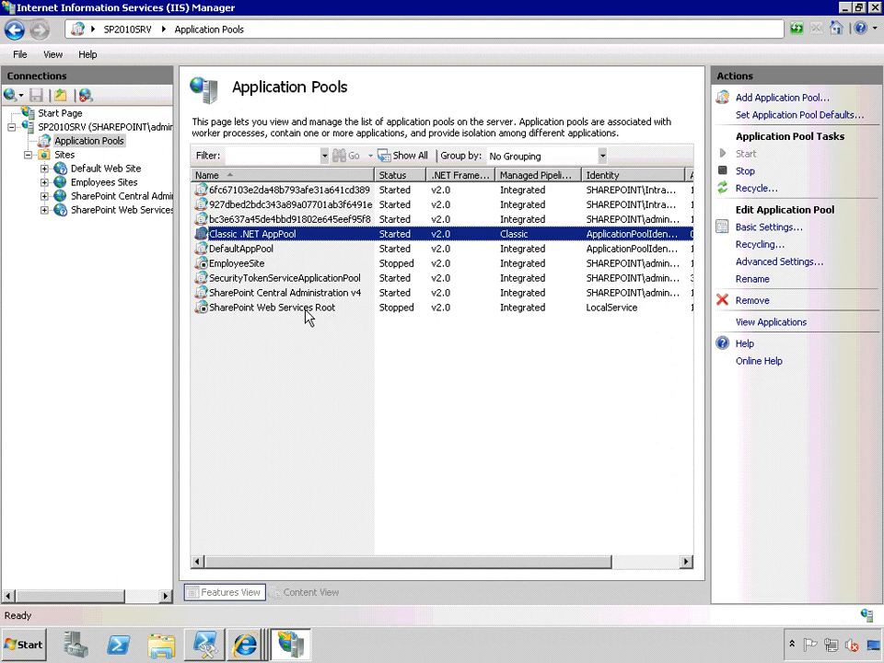
right_click(236, 265)
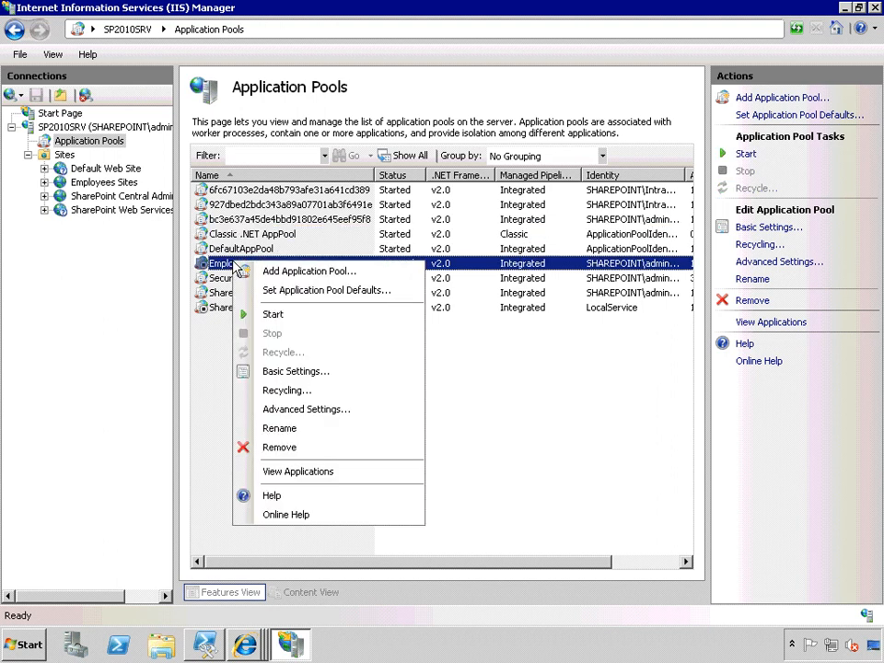
click(273, 315)
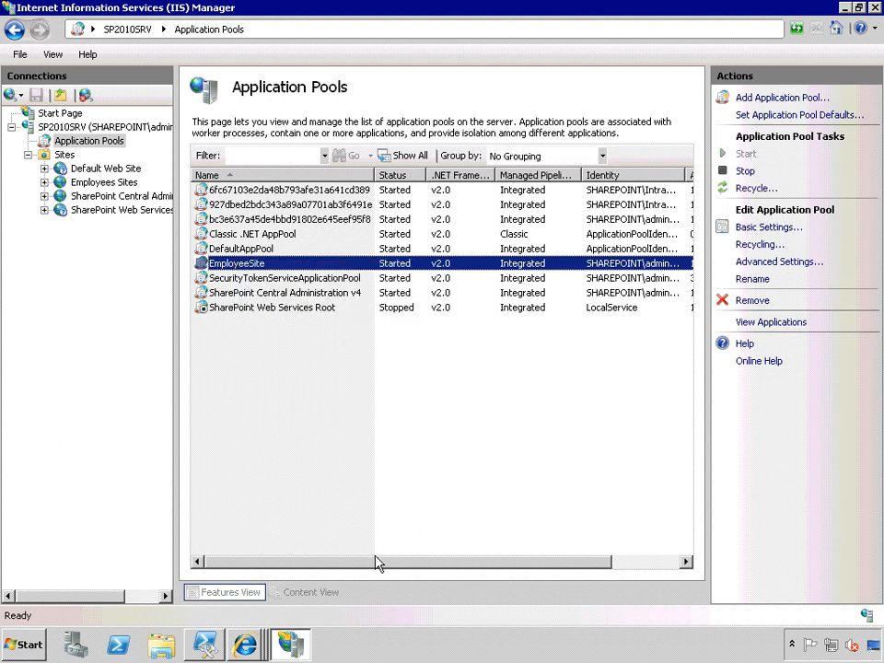
Widen the Identity column of the application pools list to read the full account names.
drag(385, 563, 552, 562)
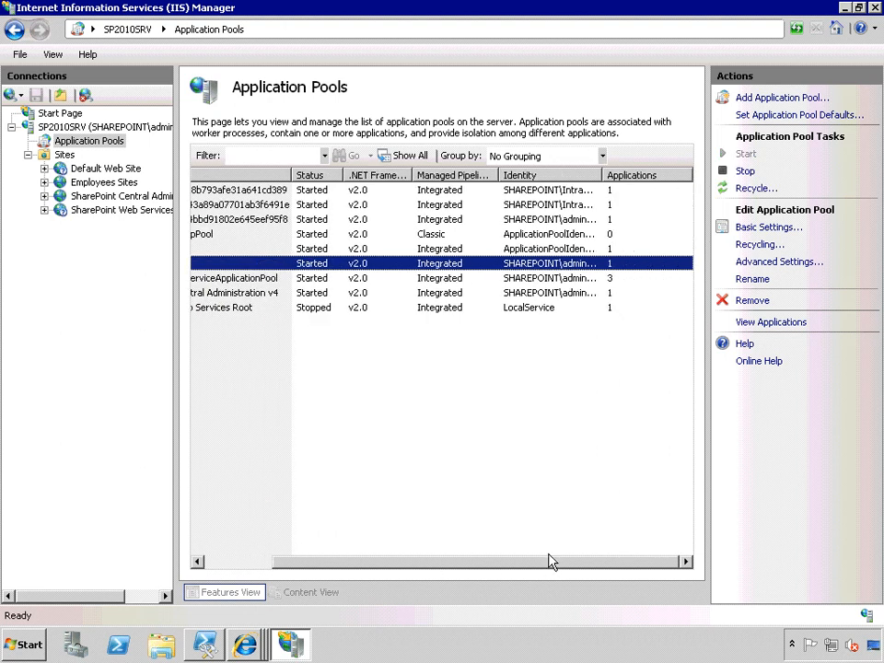
double_click(605, 174)
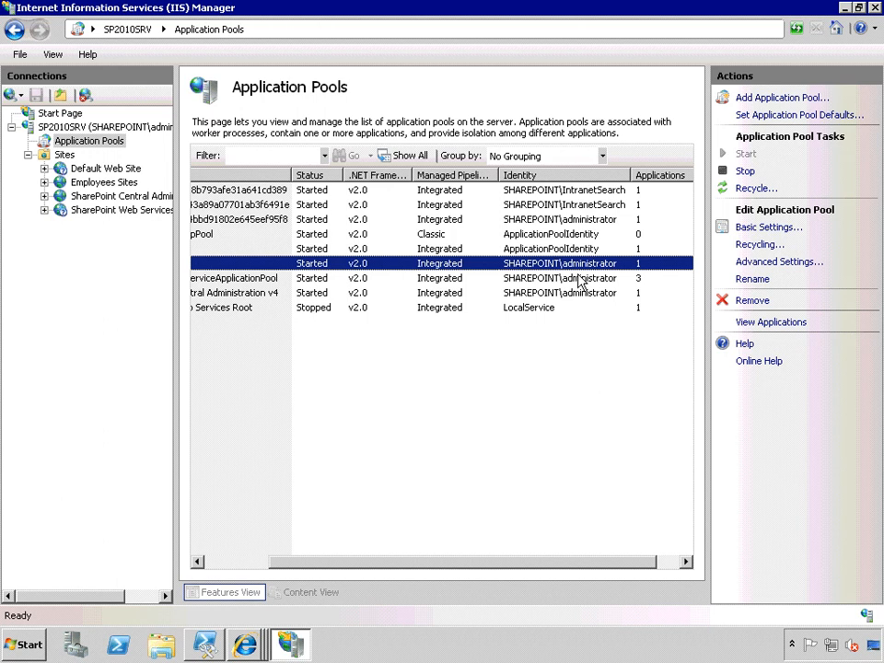
Open the Active Directory Users and Computers administrative tool.
click(25, 645)
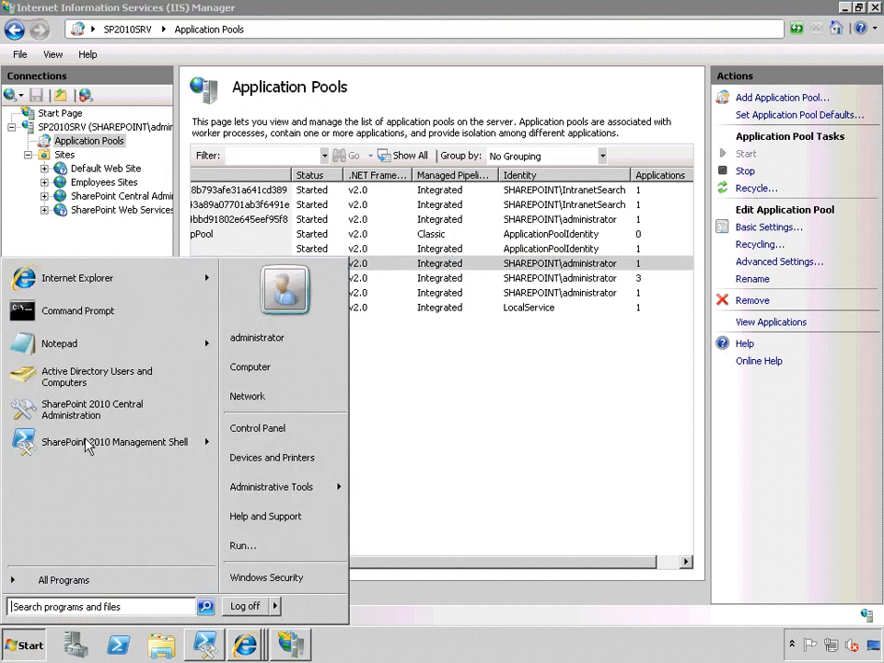
mouse_move(256, 495)
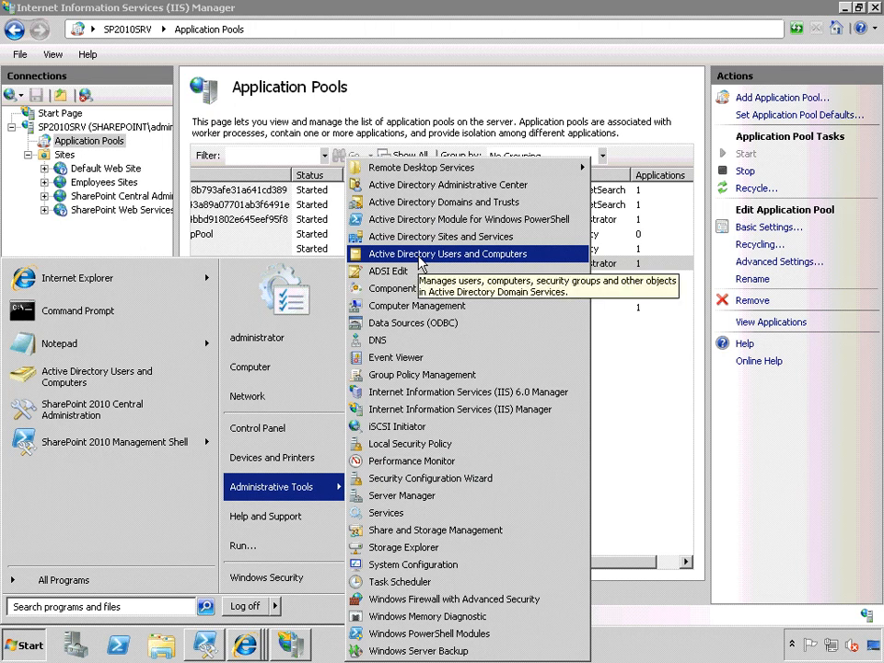
click(419, 261)
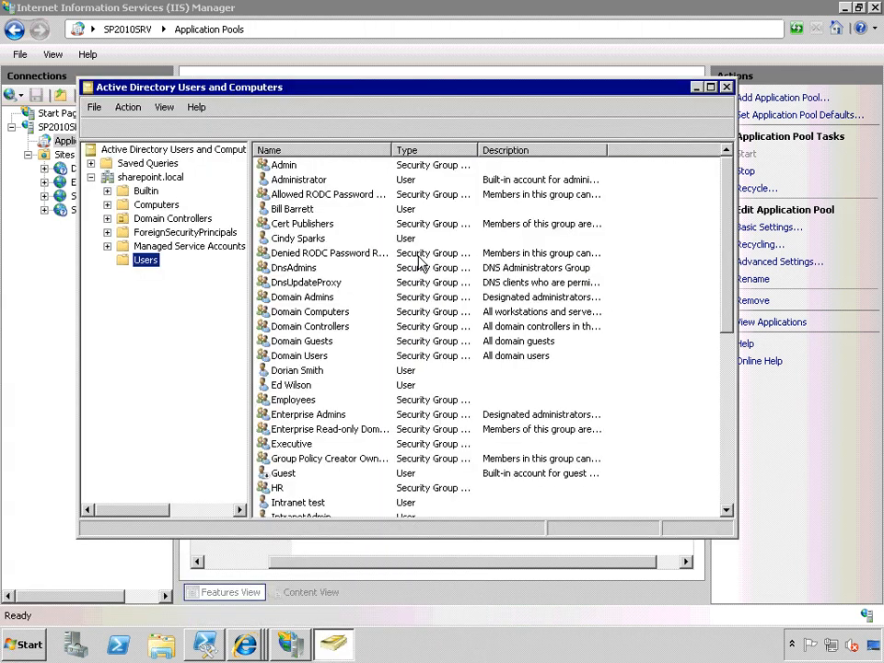
Inspect the account properties of the Administrator user, then close them and minimize Active Directory Users and Computers.
double_click(300, 184)
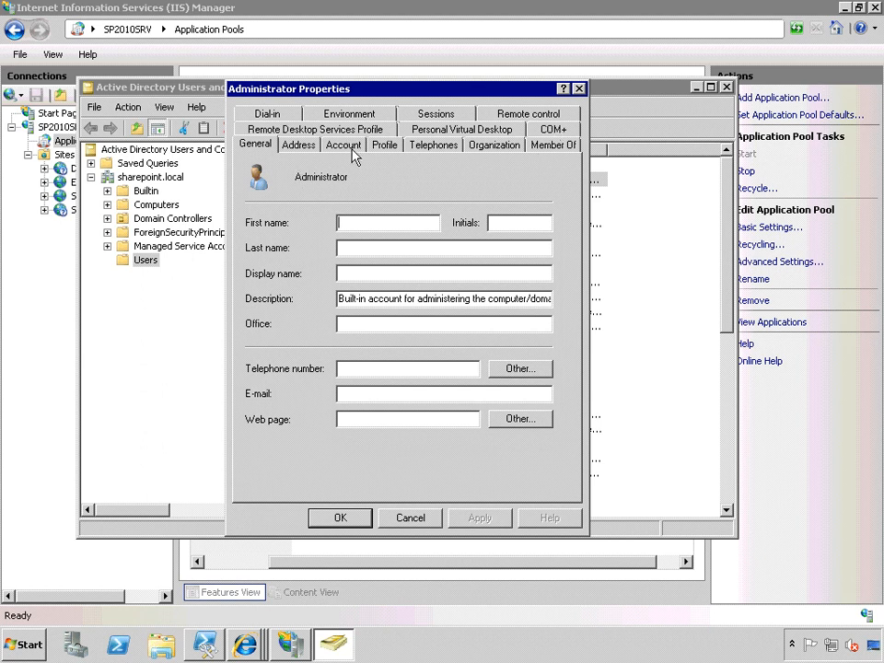
click(344, 146)
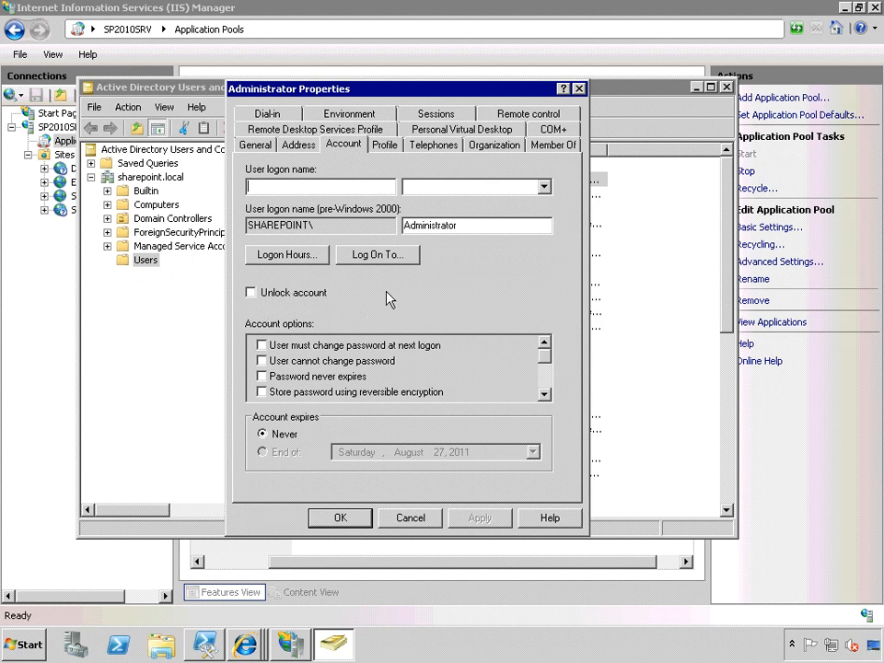
click(338, 518)
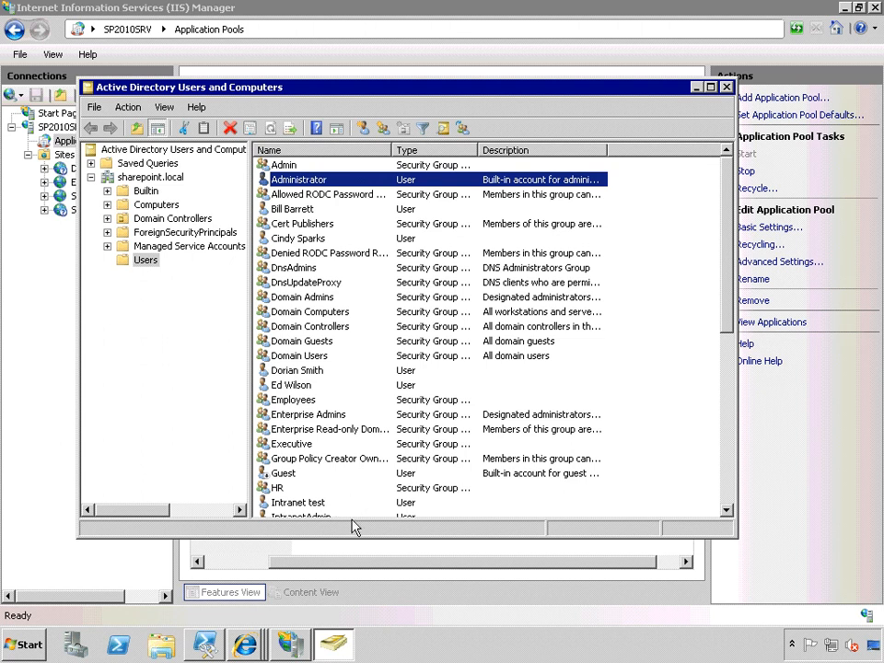
click(696, 87)
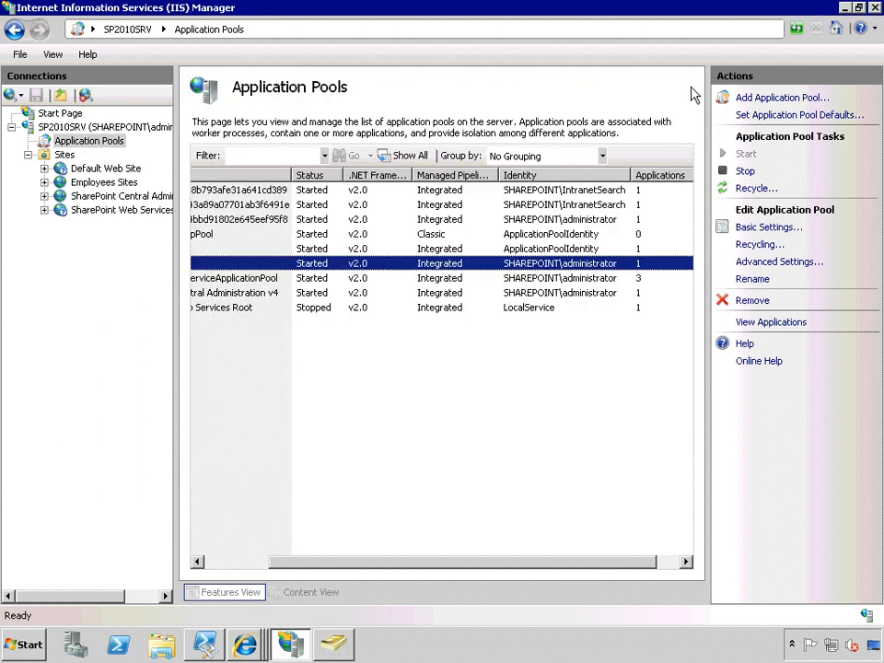
Open the Event Viewer administrative tool.
click(31, 646)
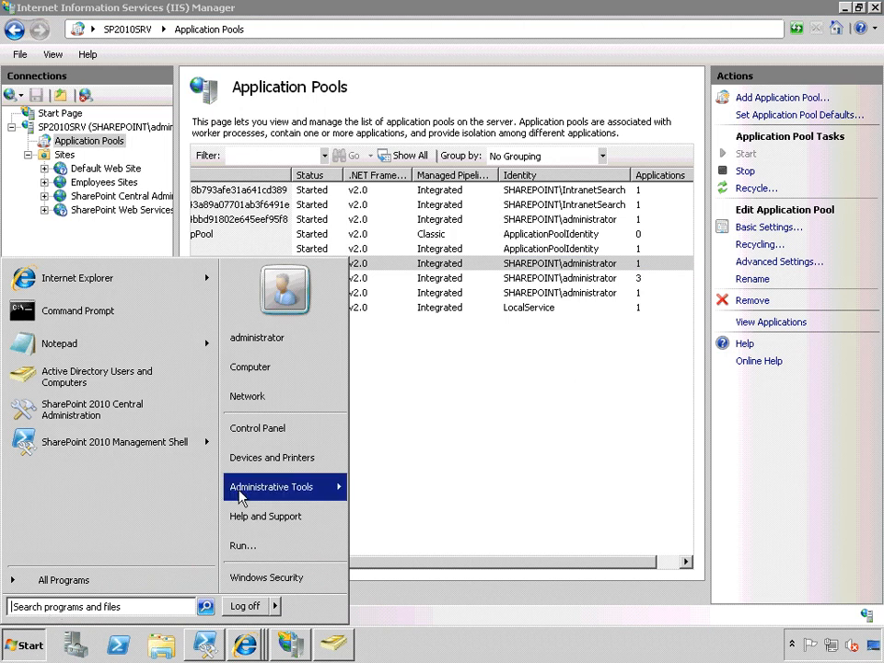
mouse_move(277, 489)
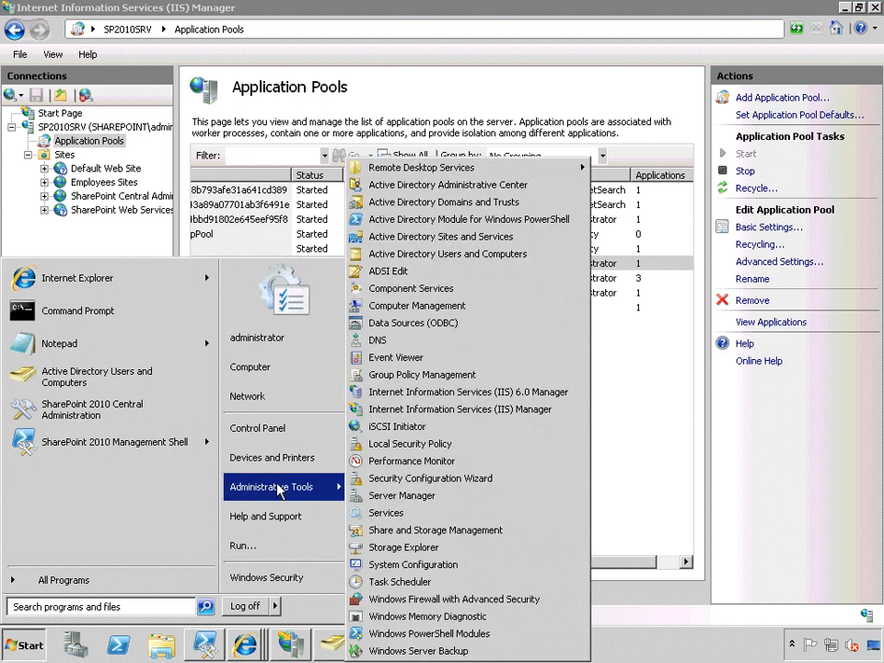
click(402, 359)
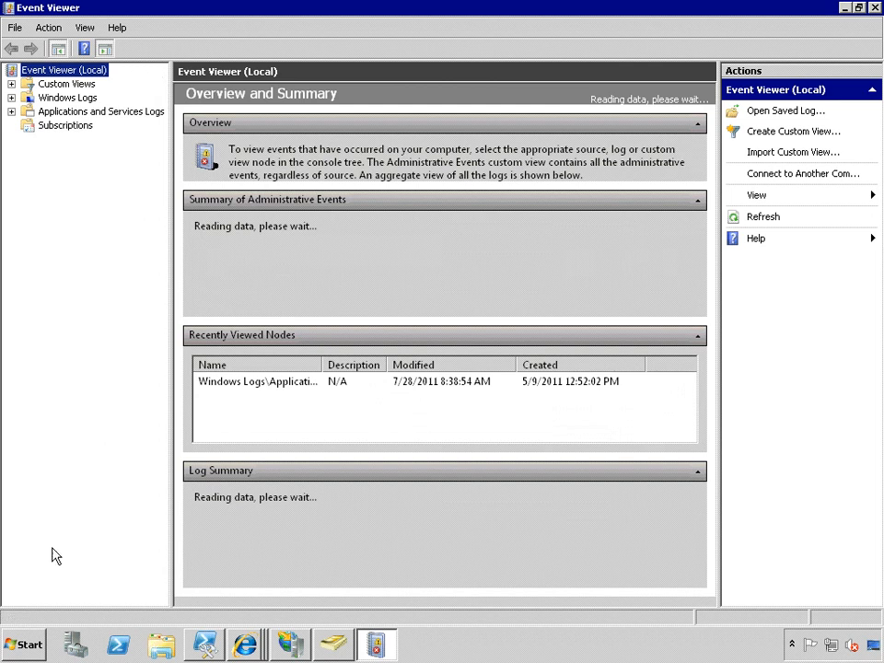
click(25, 645)
mouse_move(265, 484)
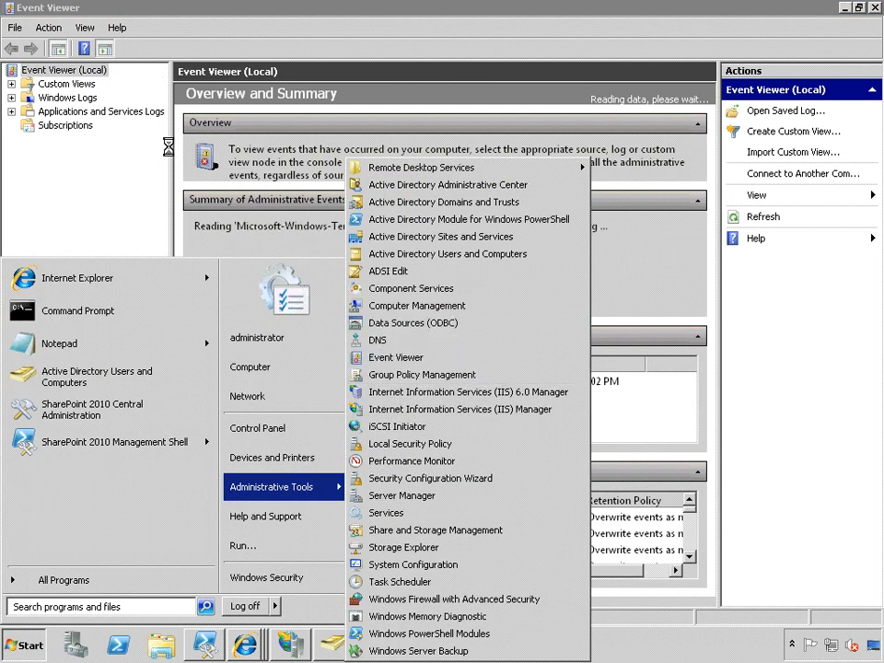
click(83, 115)
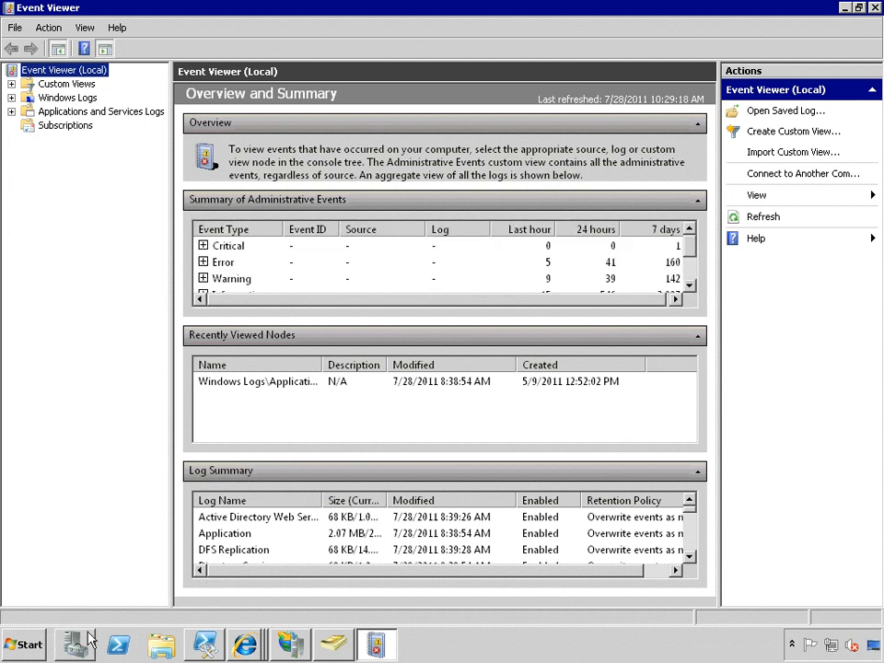
Open the Application log under Windows Logs and read the details of its most recent error and warnings.
click(11, 97)
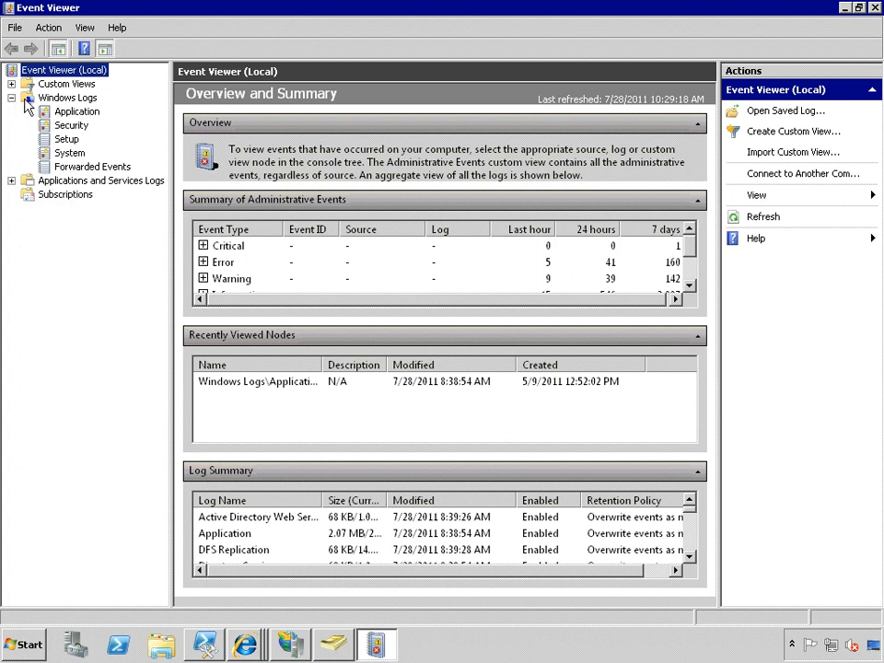
click(78, 112)
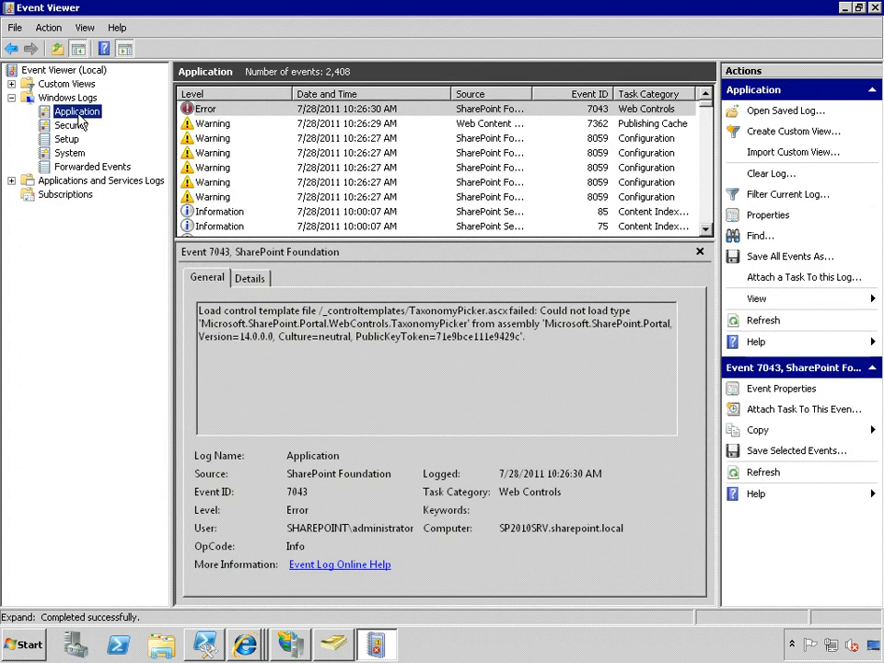
click(205, 127)
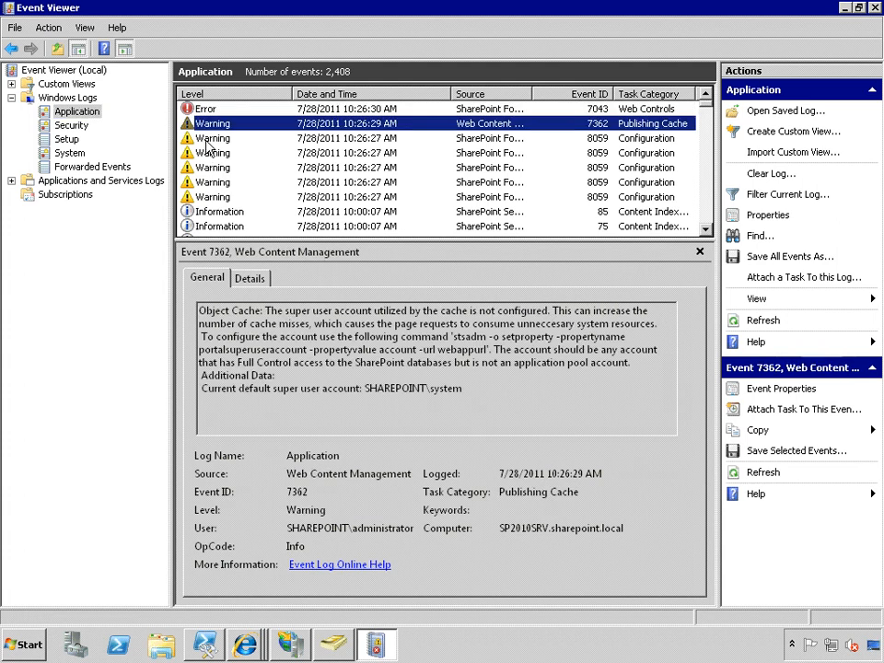
click(208, 140)
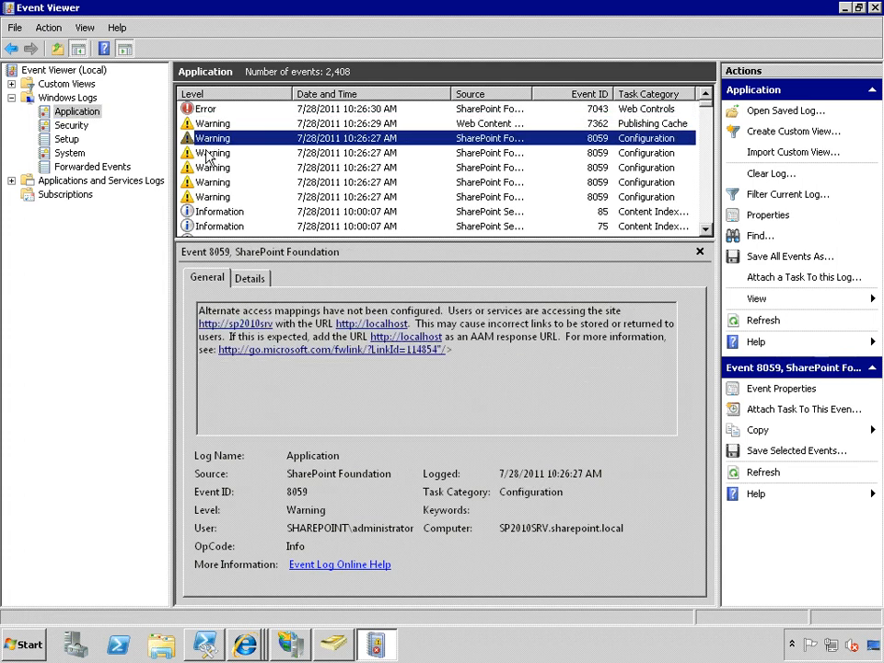
click(210, 154)
click(211, 168)
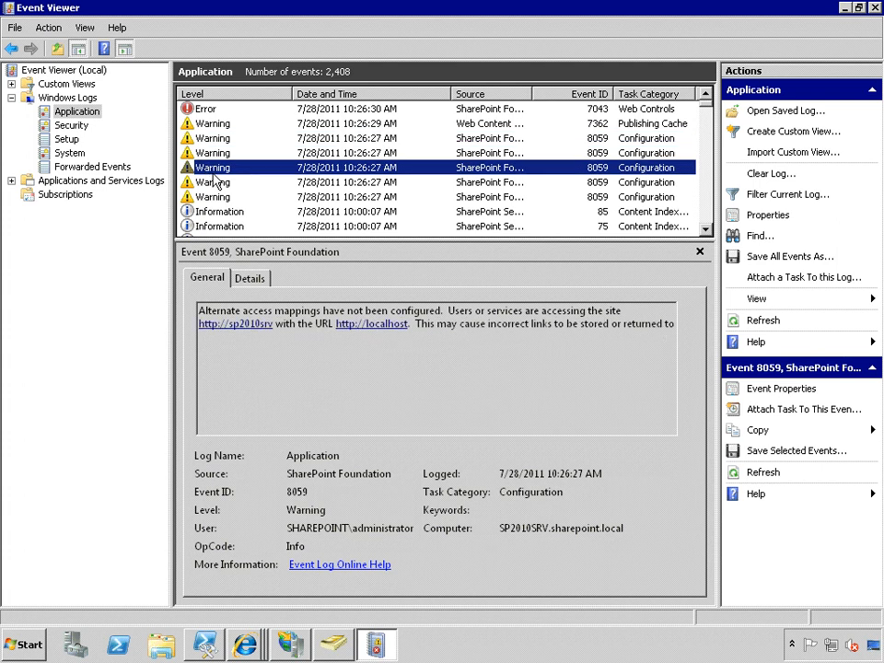
click(214, 183)
click(216, 199)
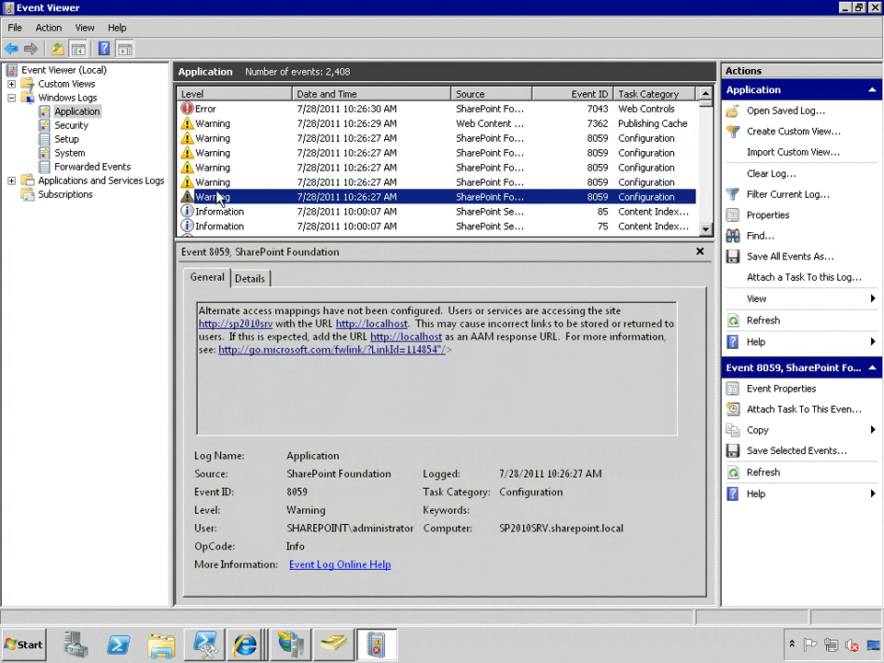
click(215, 127)
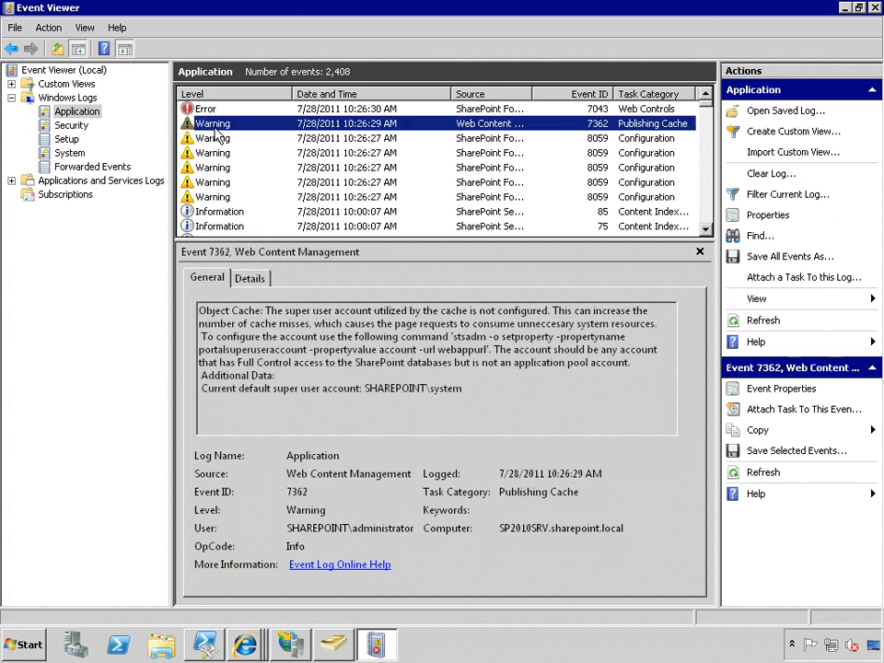
click(215, 138)
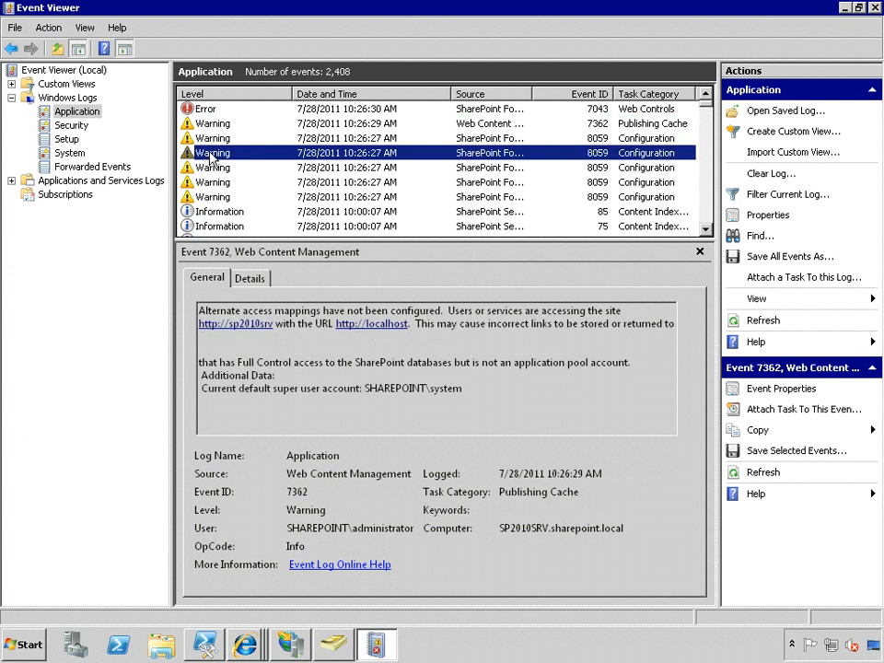
click(210, 111)
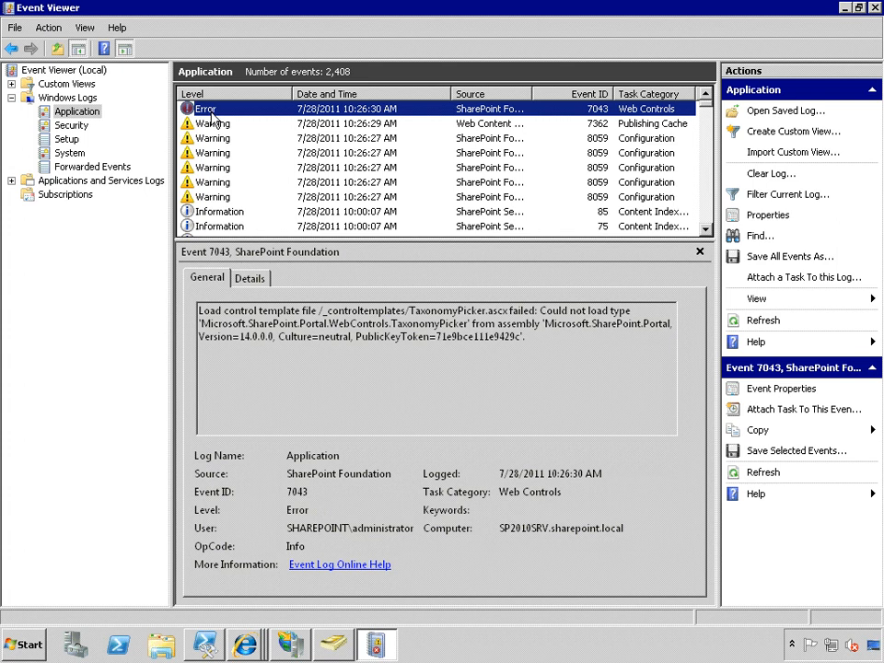
Examine the older SharePoint entries in the Application log: the 2137 Health error, the 7043 error and the 7362 warning.
scroll(227, 201, down, 3)
click(204, 138)
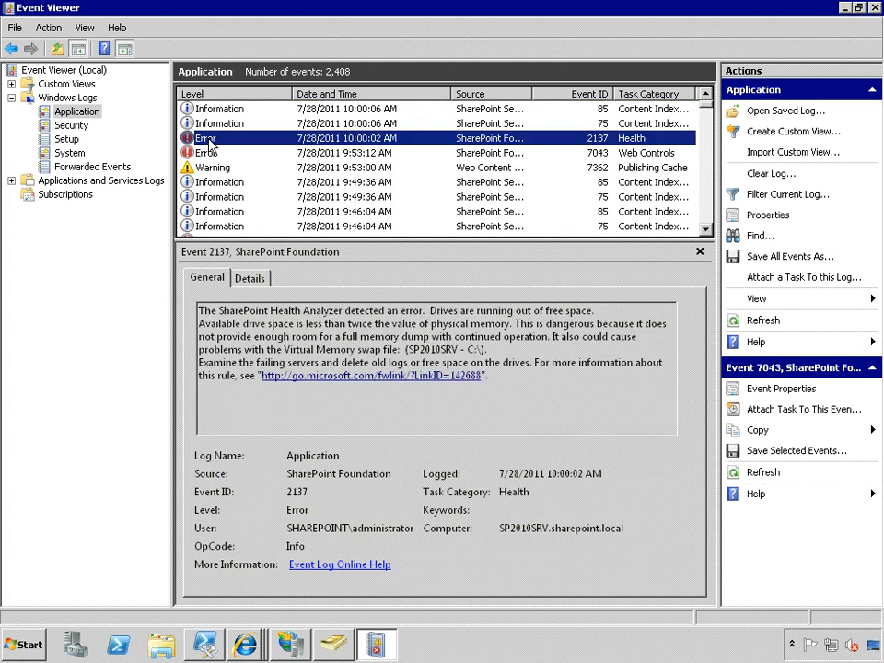
click(208, 154)
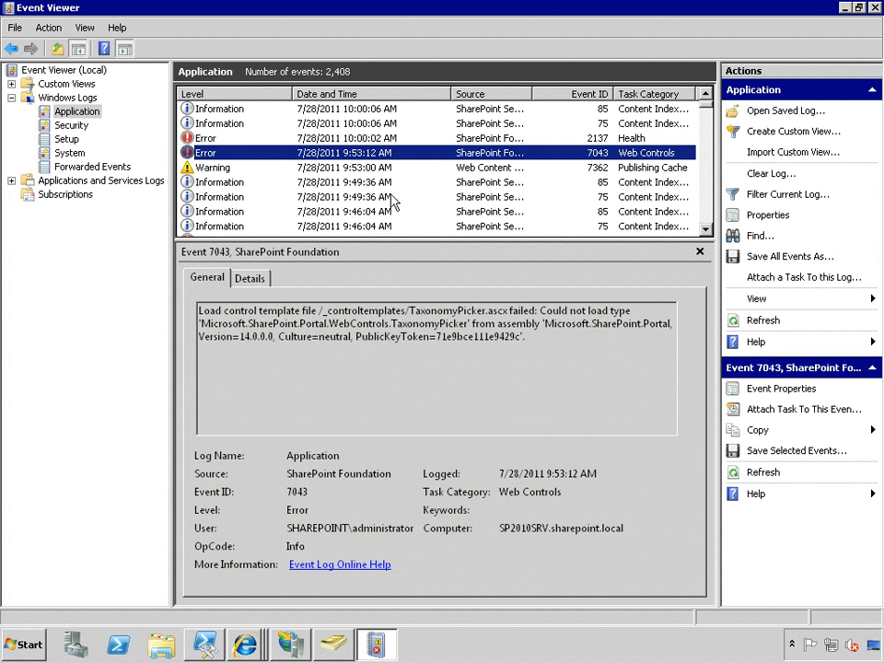
click(354, 168)
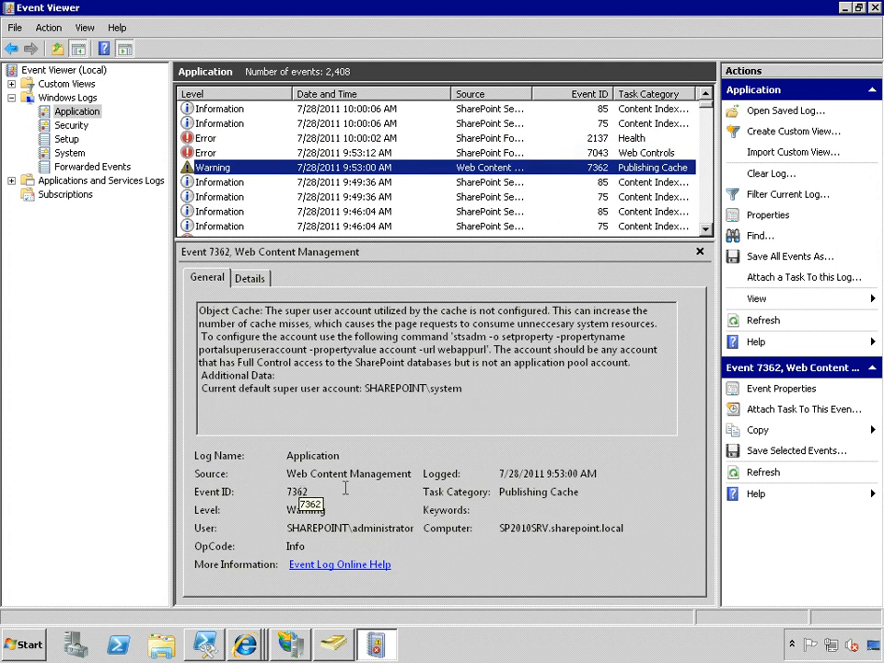
Set up a filter on the Application log for event ID 7362 logged in the last 24 hours.
right_click(89, 114)
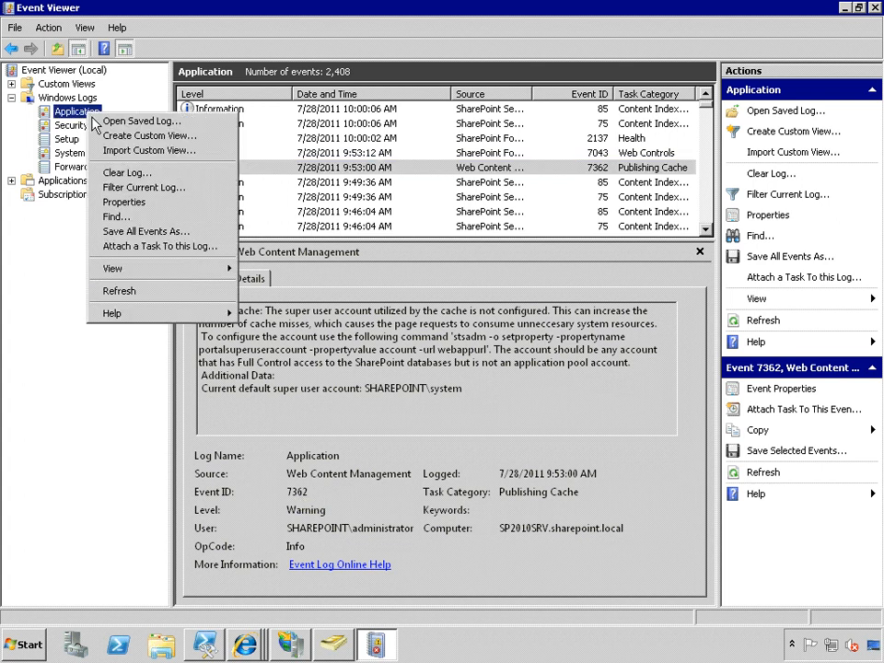
click(148, 188)
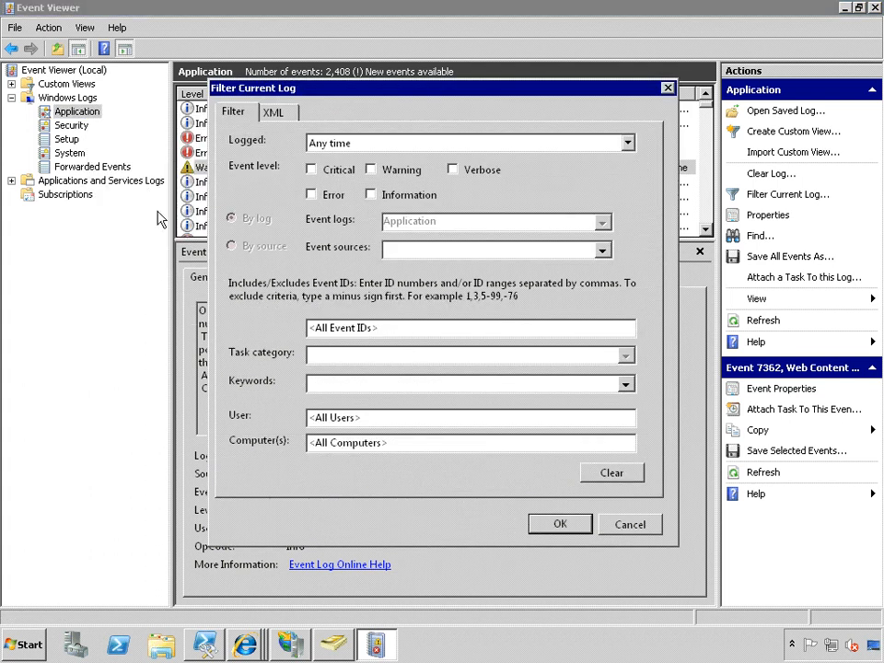
click(383, 328)
text(7362)
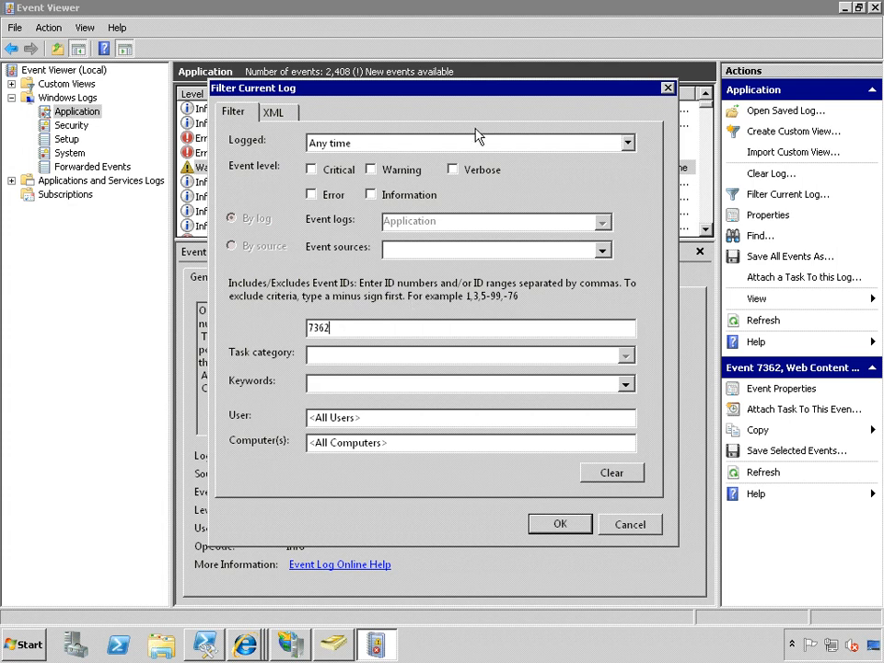
click(627, 144)
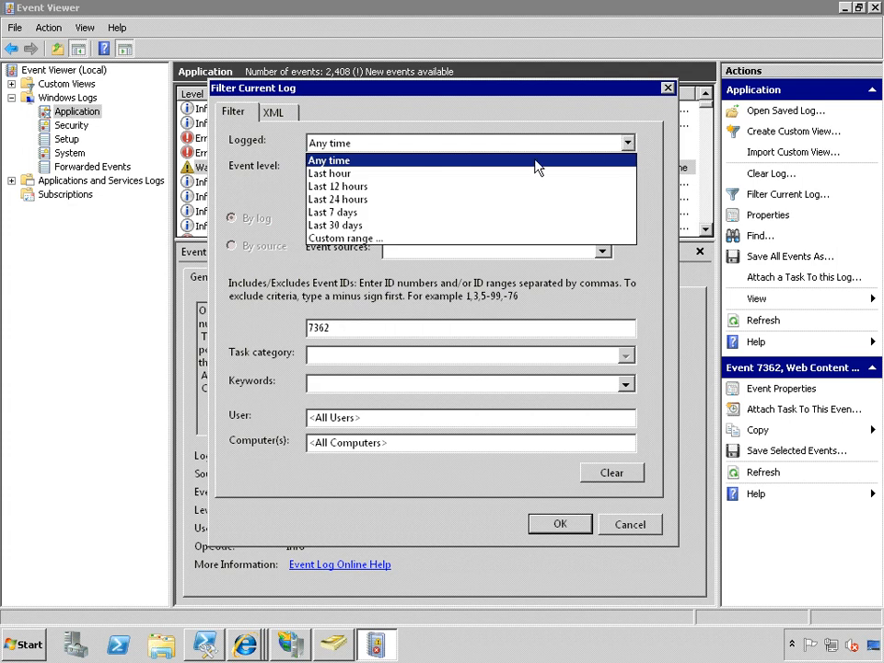
click(355, 202)
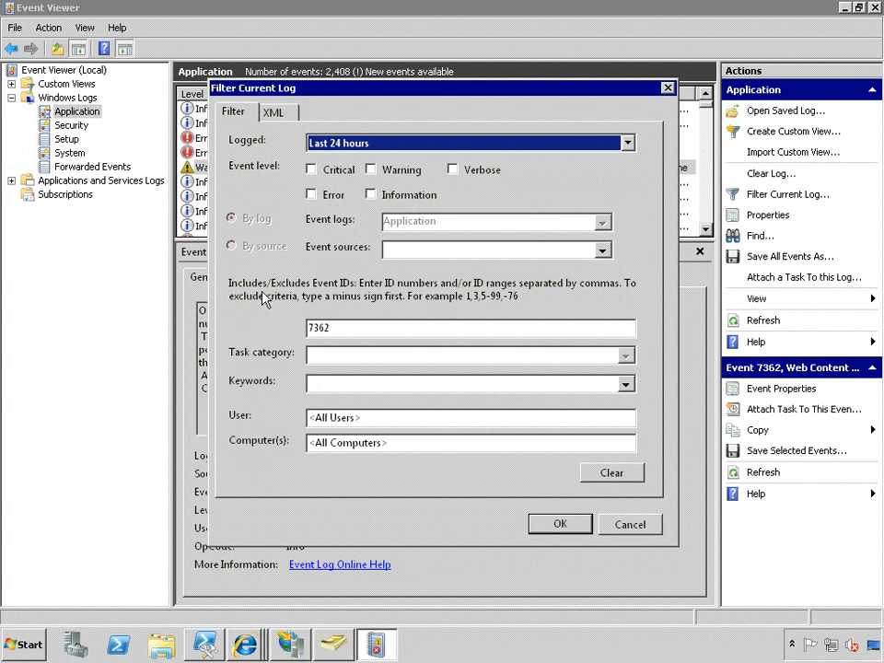
Add event ID 2137 to the filter, leave keywords, user and computers unrestricted, and apply it to the Application log.
click(349, 328)
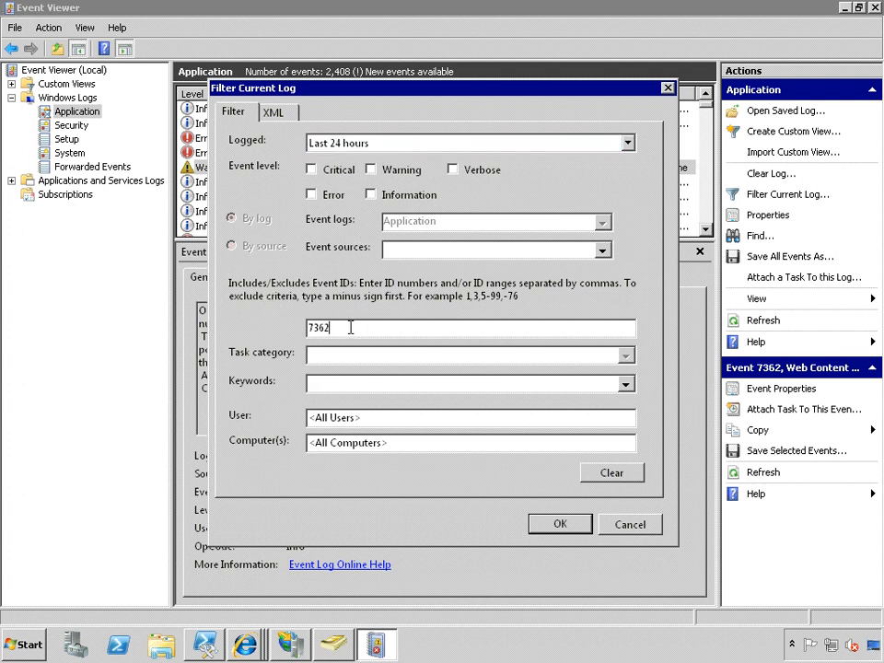
drag(437, 90, 567, 169)
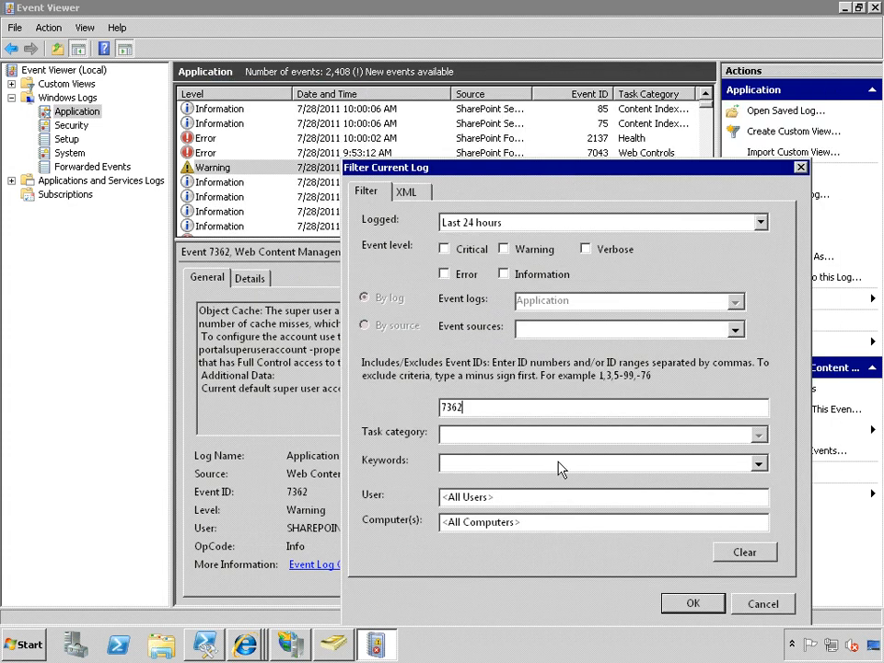
text(,2137)
click(758, 464)
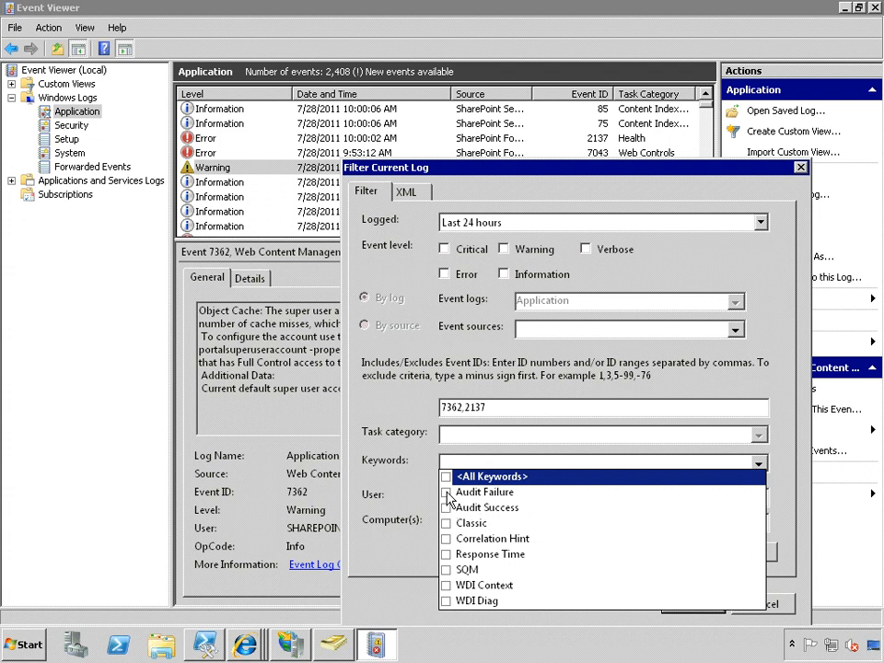
click(511, 465)
click(723, 495)
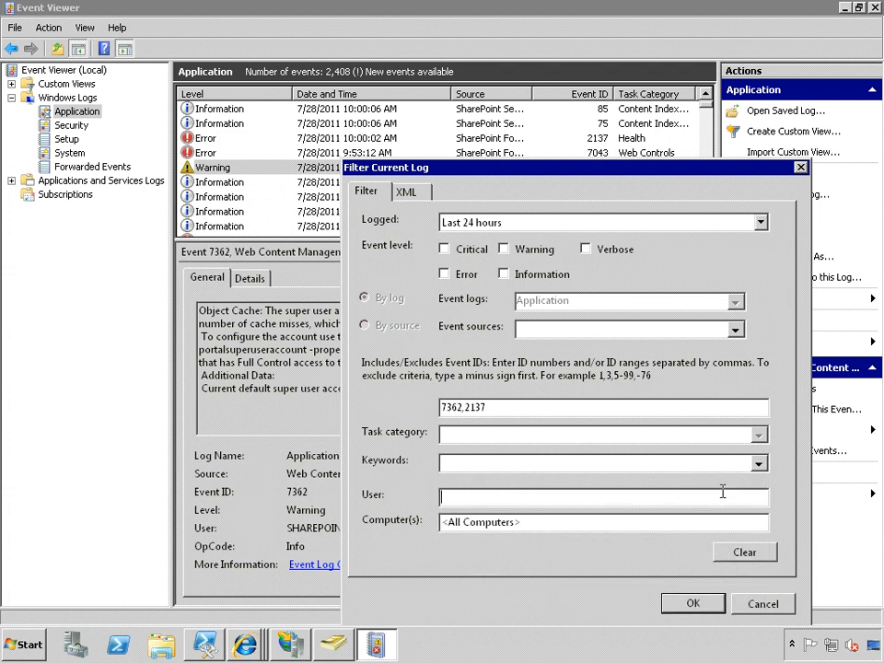
click(684, 526)
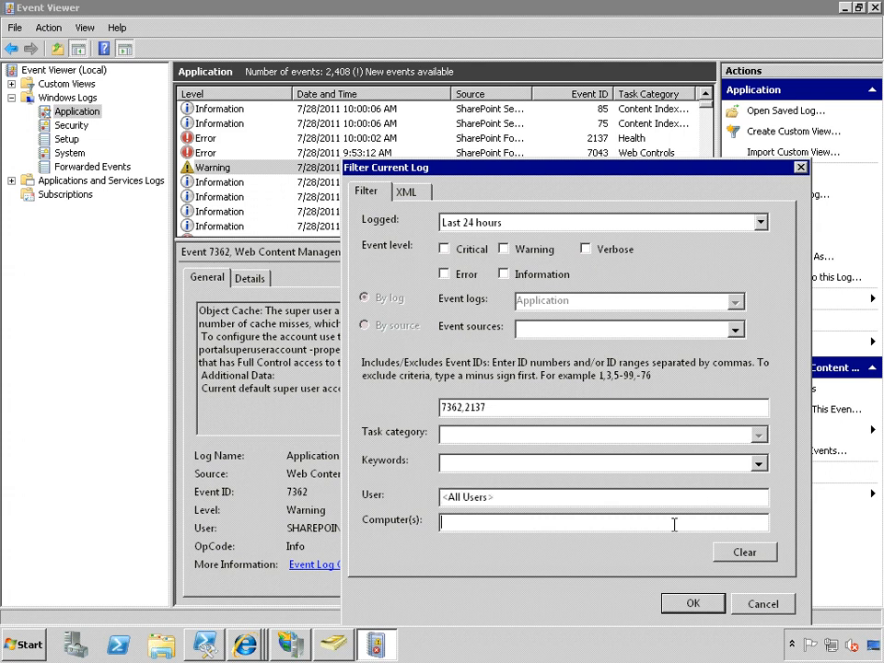
click(689, 605)
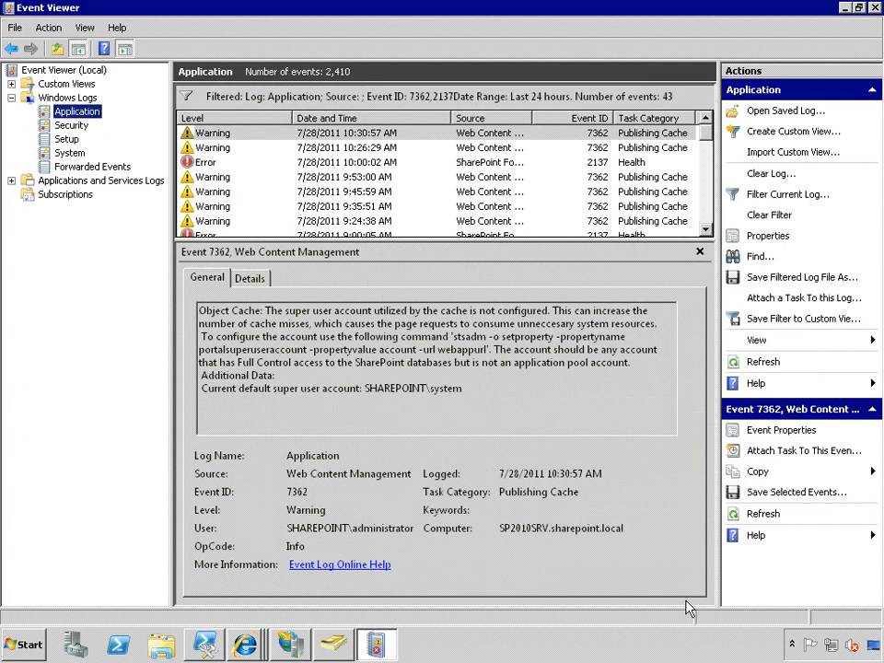
Check two of the filtered 7362 warnings and sort the filtered list by event ID.
click(334, 177)
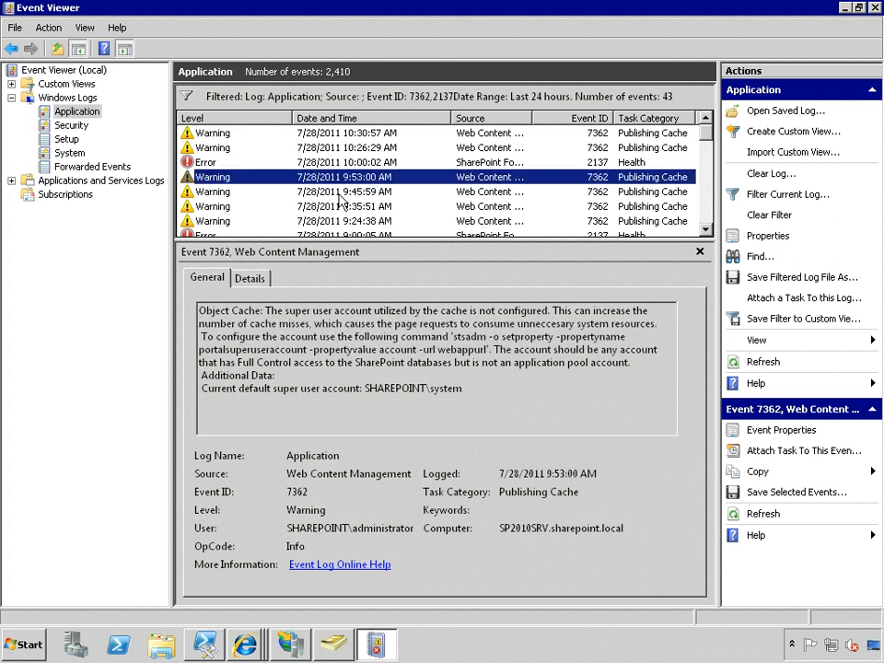
click(344, 207)
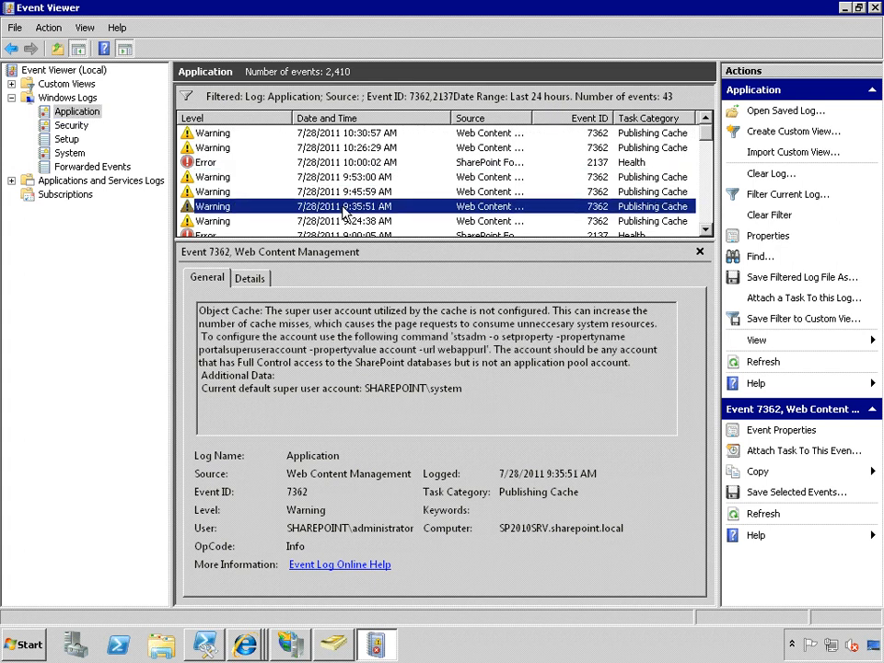
click(594, 117)
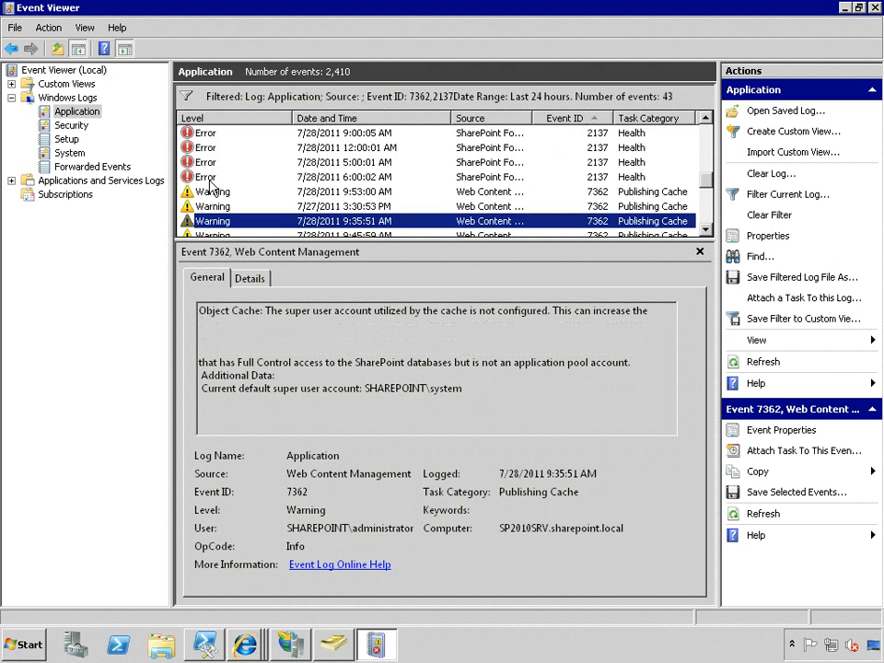
Check the 2137 Health error logged 7/28/2011 at 6:00:02 AM and clear the filter from the Application log.
click(209, 179)
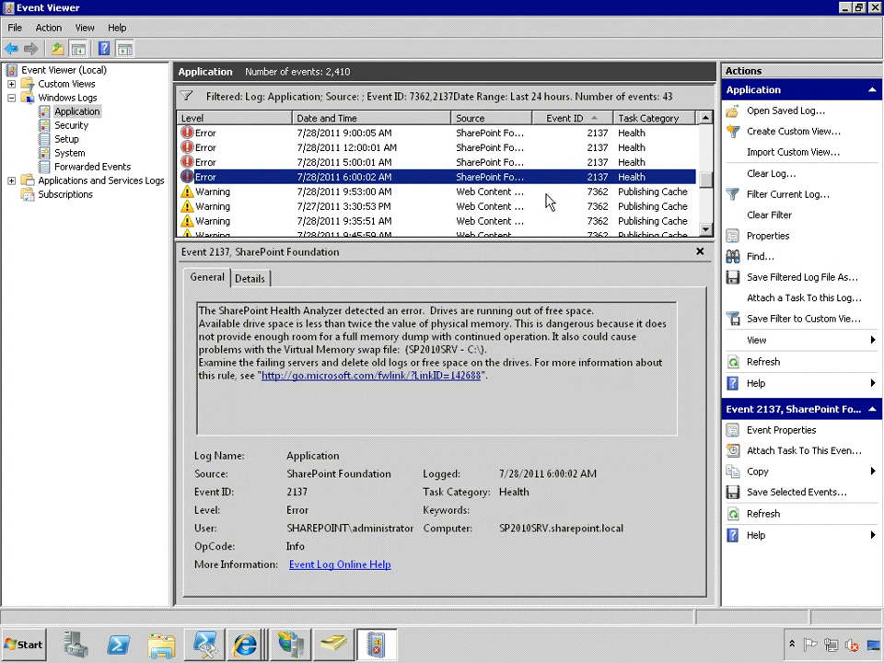
right_click(84, 112)
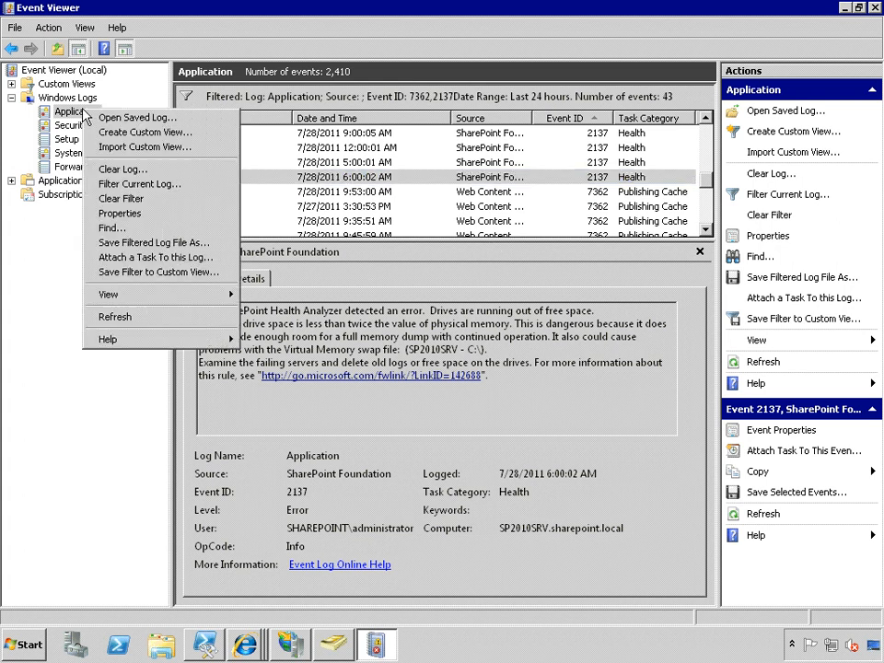
click(111, 201)
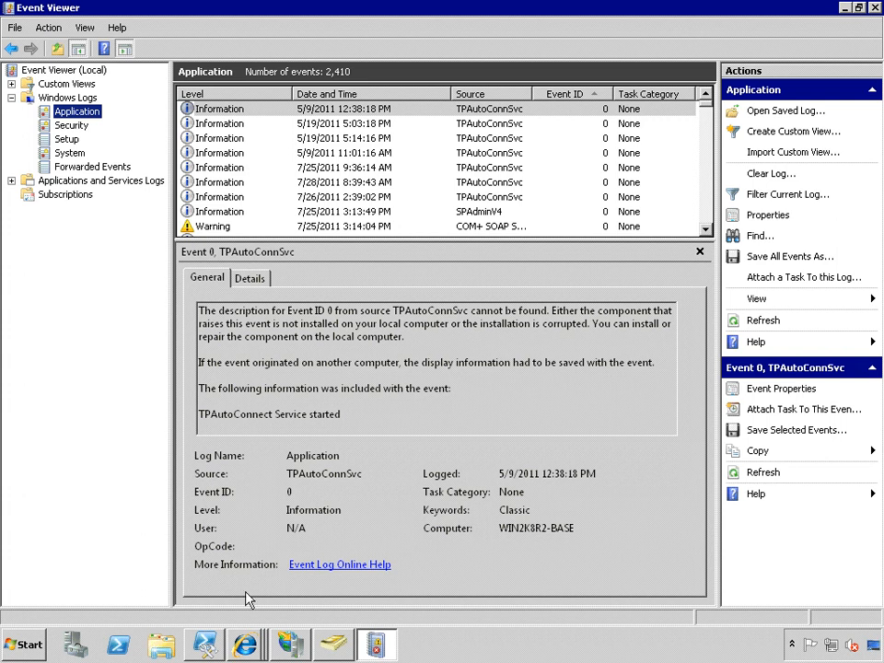
Switch to IIS Manager, open the Logging settings of Employees Sites and view the available log rollover schedules.
click(291, 646)
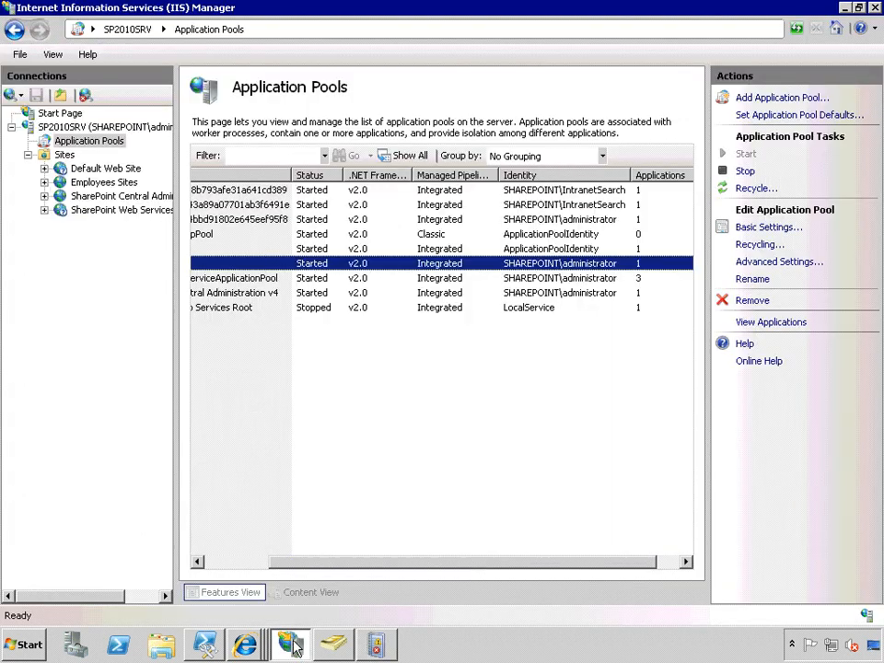
click(113, 185)
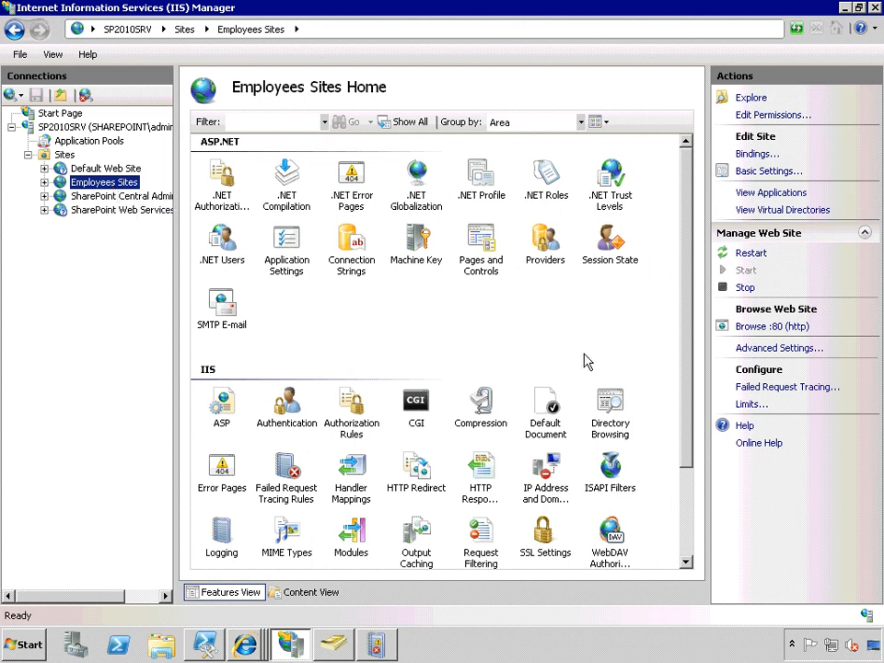
drag(691, 342, 691, 416)
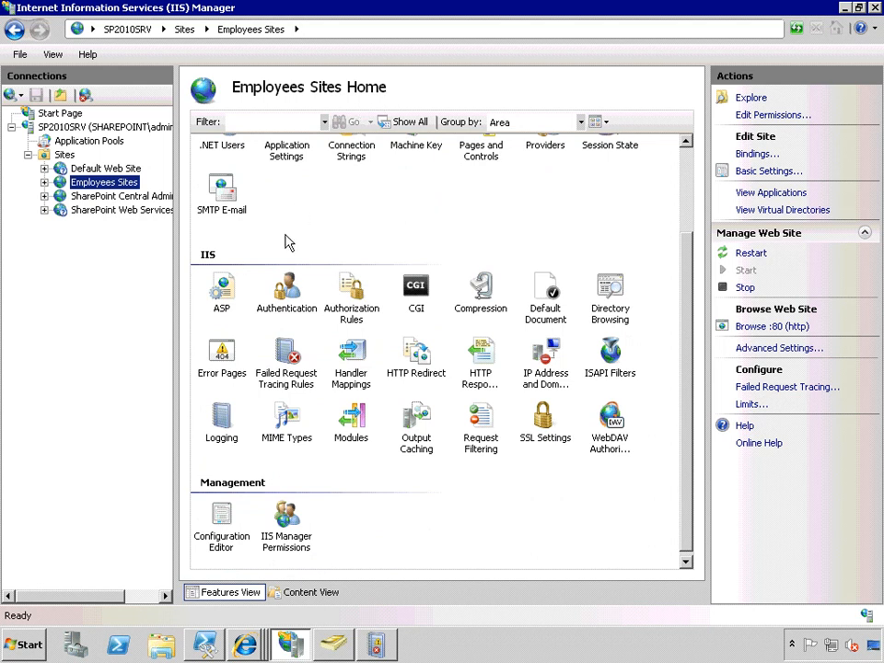
click(222, 423)
double_click(222, 423)
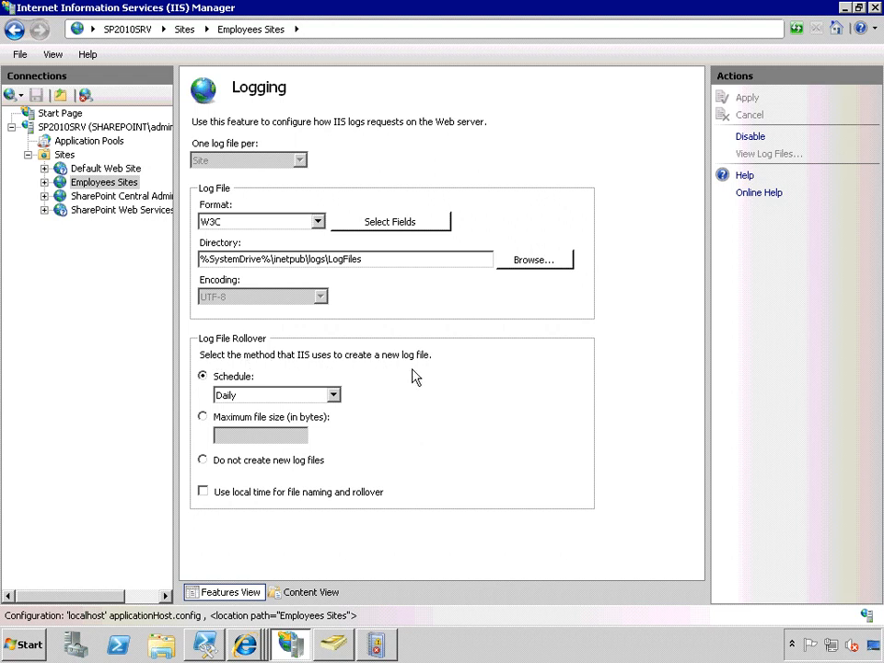
click(334, 396)
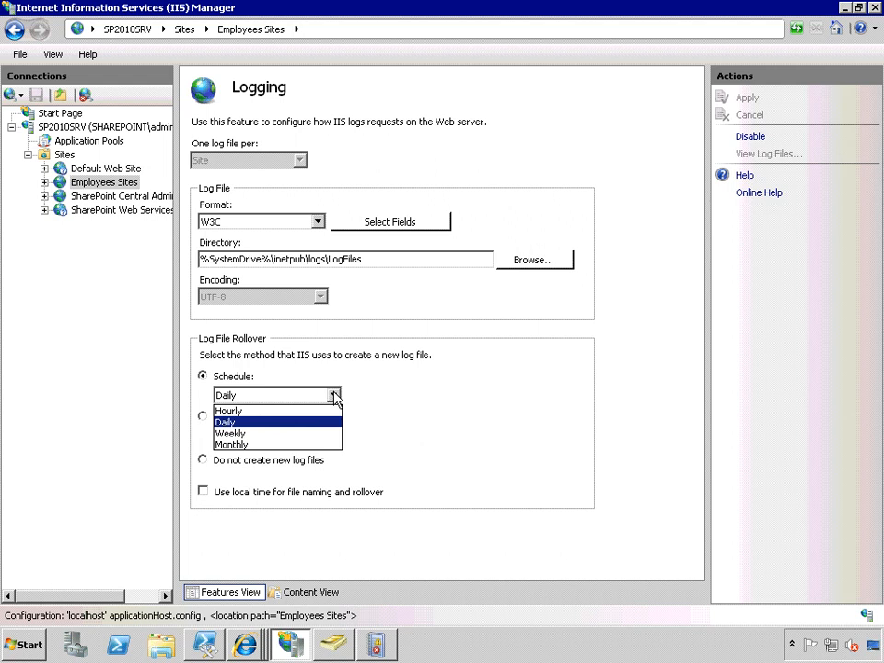
click(334, 396)
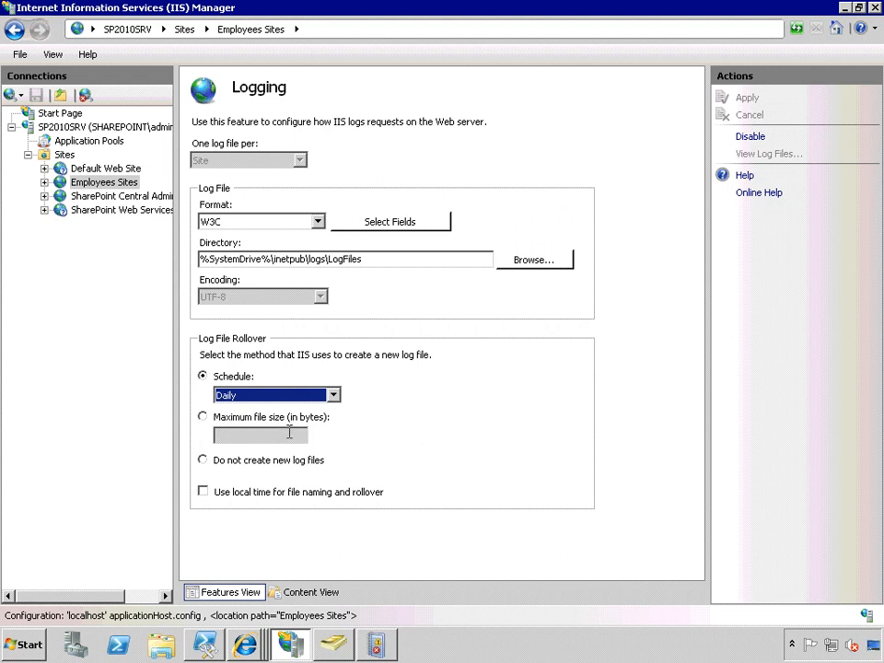
Try the maximum file size and no-new-files rollover options, return to the daily schedule, and leave Logging without saving changes.
click(202, 419)
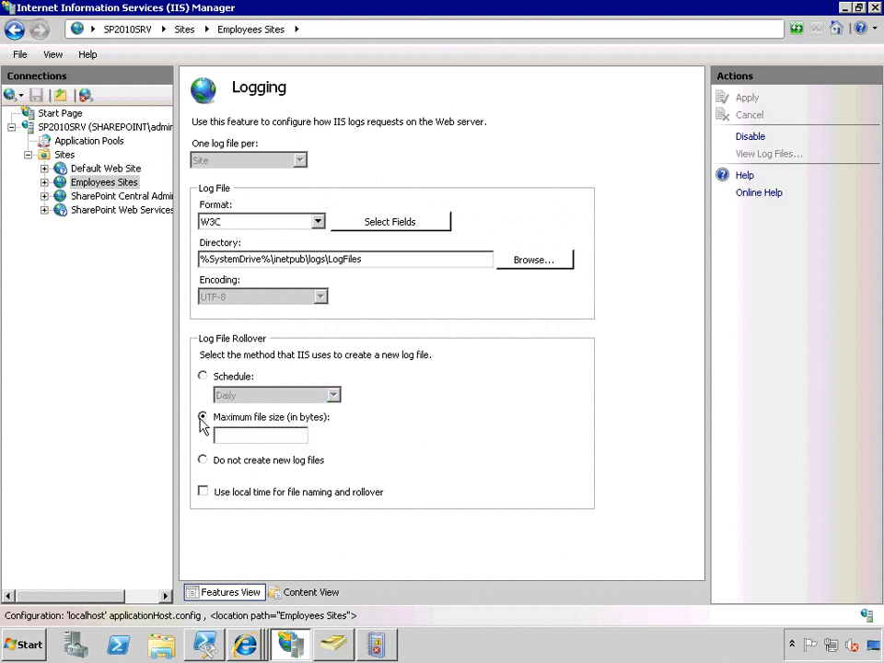
click(203, 377)
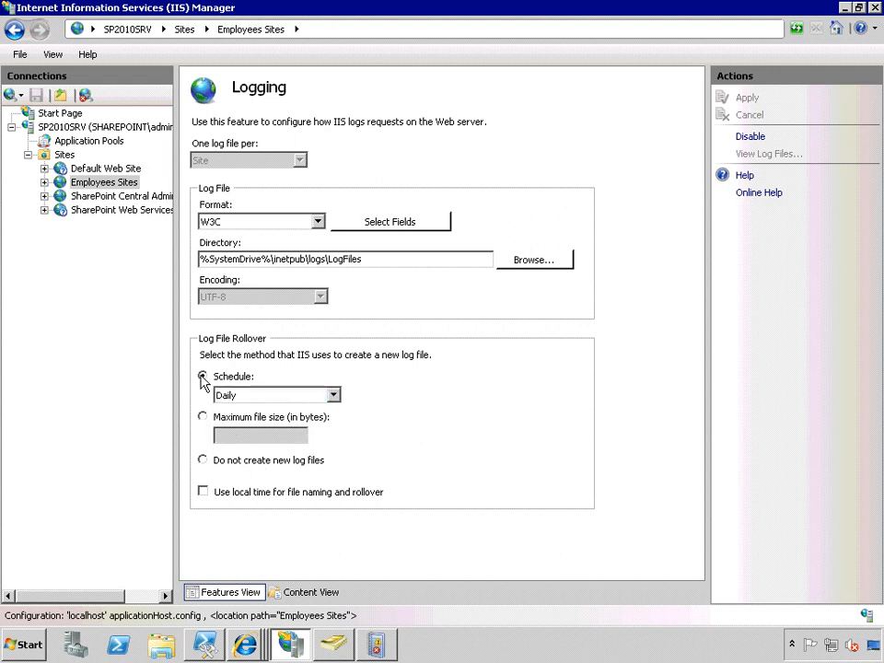
click(203, 460)
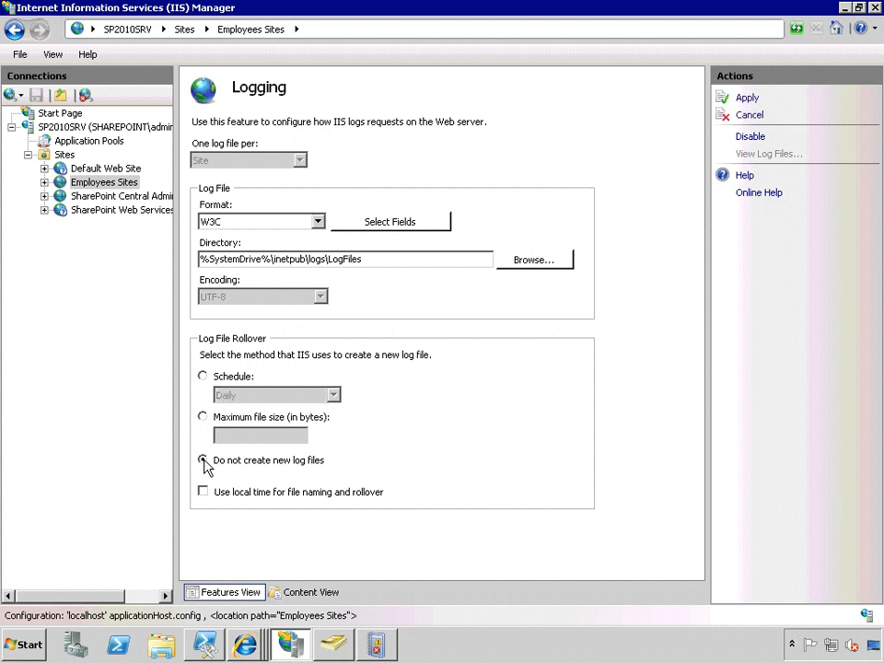
click(203, 376)
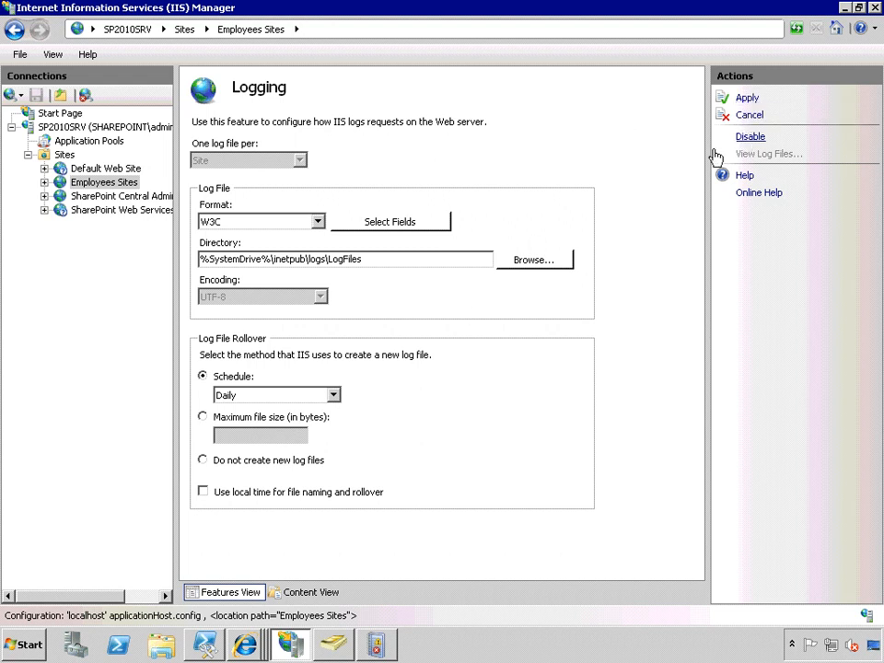
click(101, 182)
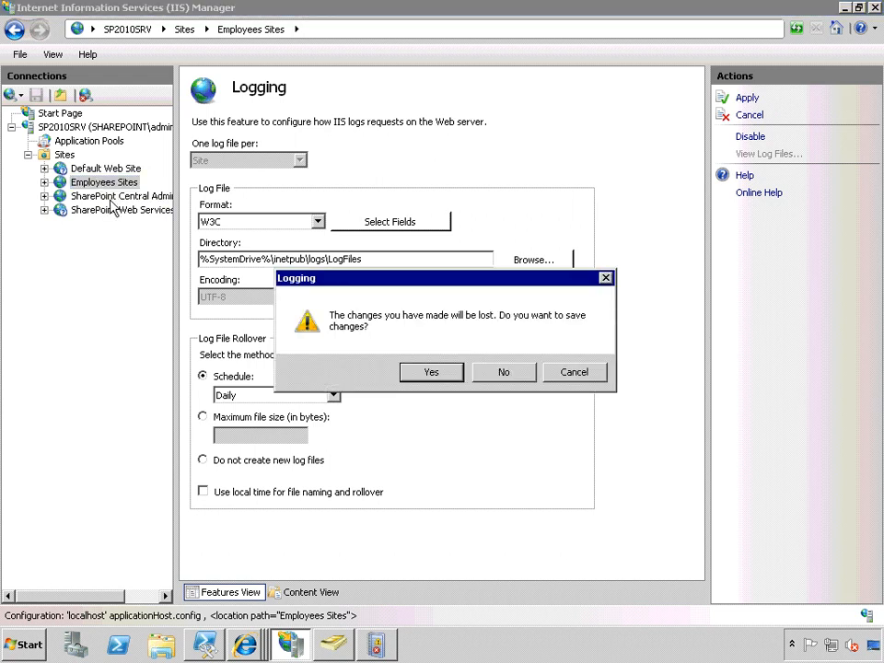
click(497, 374)
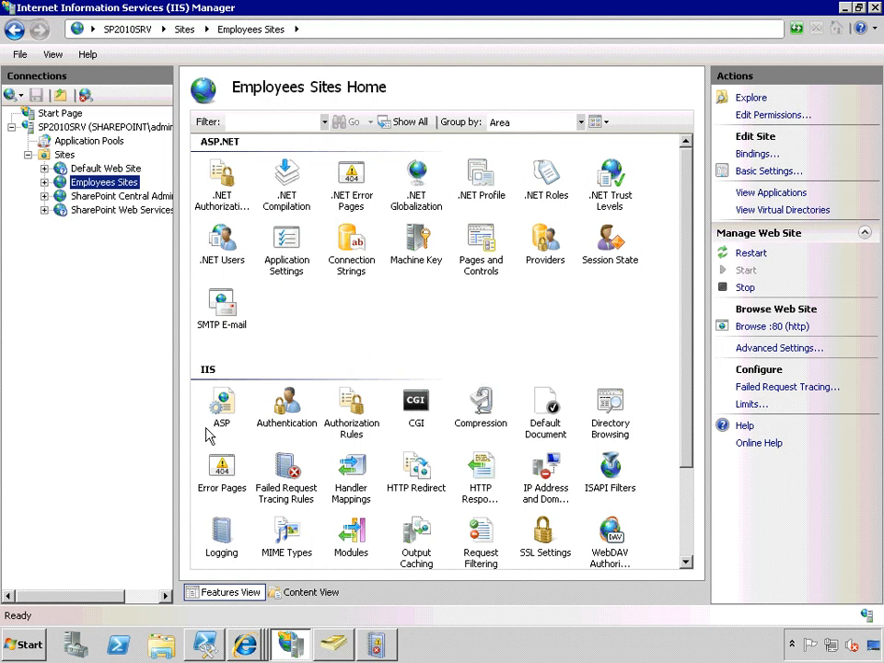
click(162, 645)
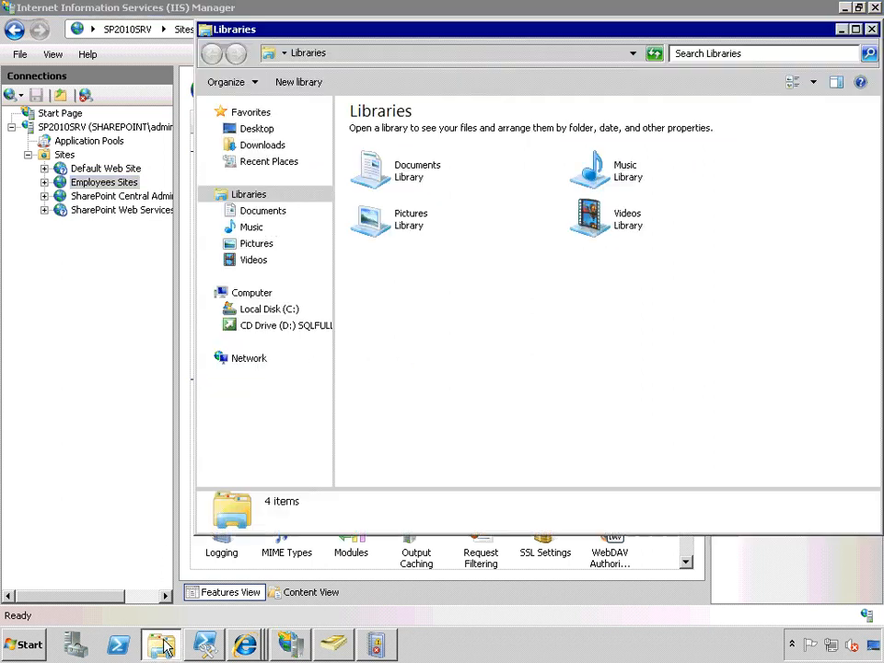
click(273, 313)
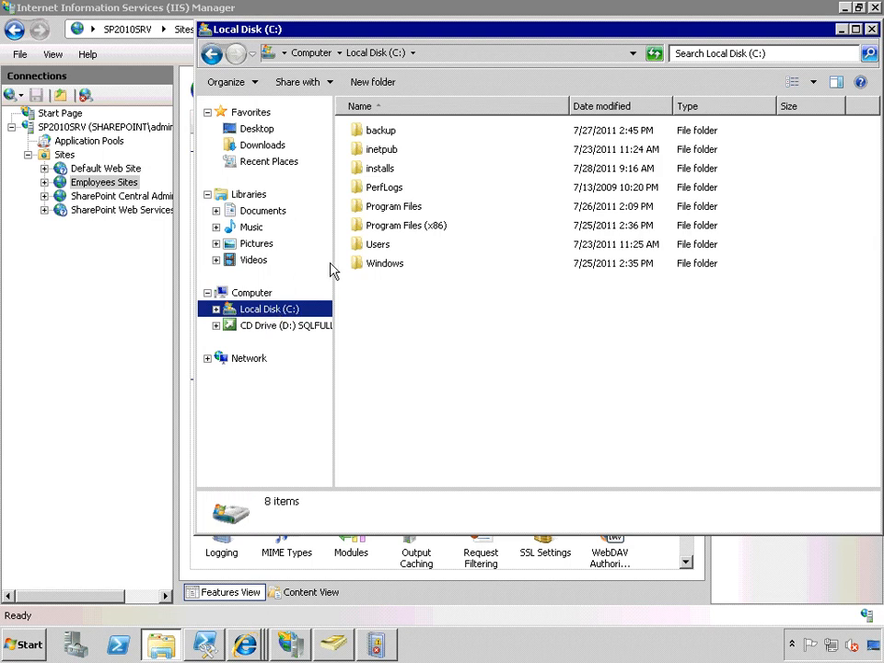
double_click(392, 153)
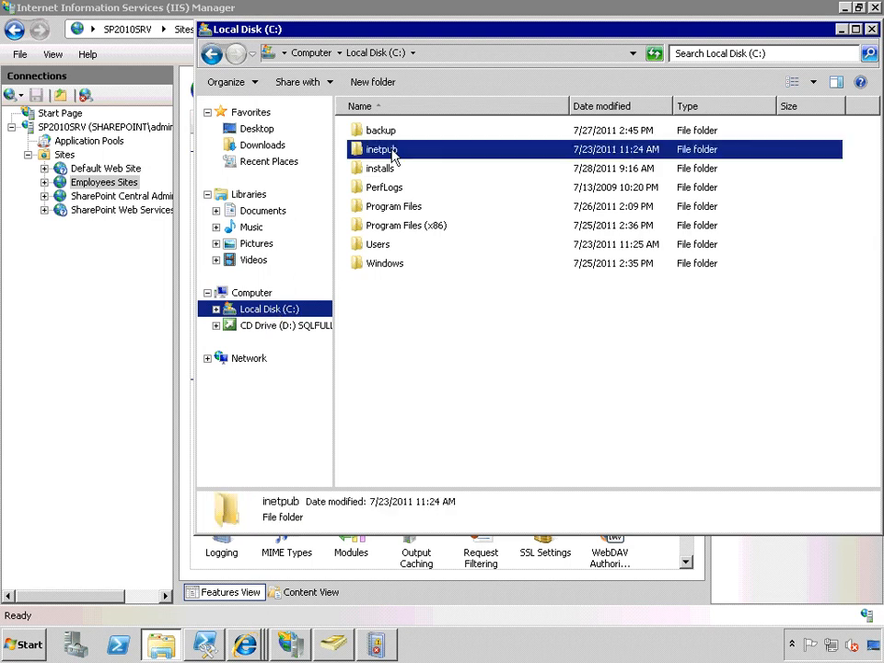
double_click(376, 189)
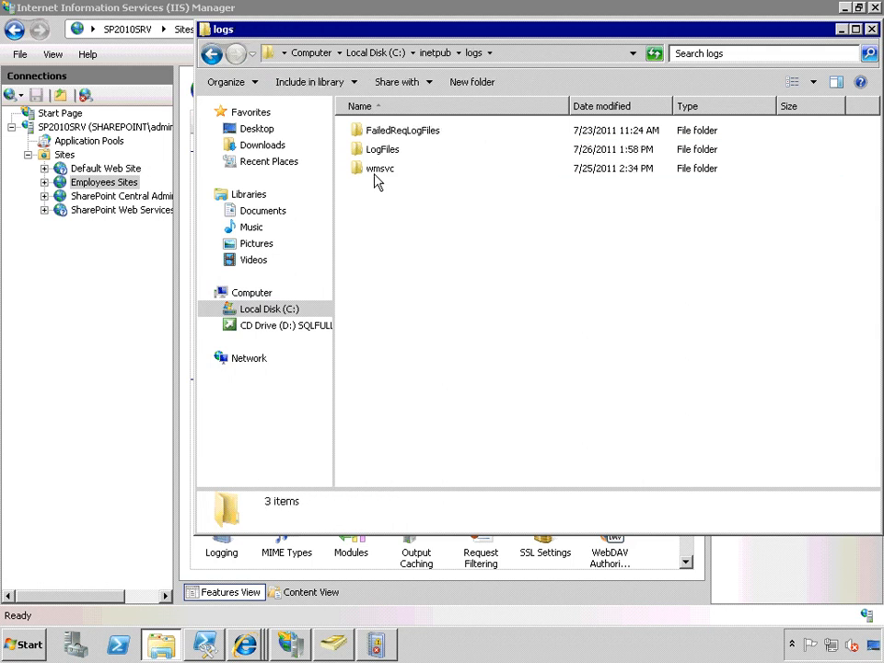
double_click(376, 151)
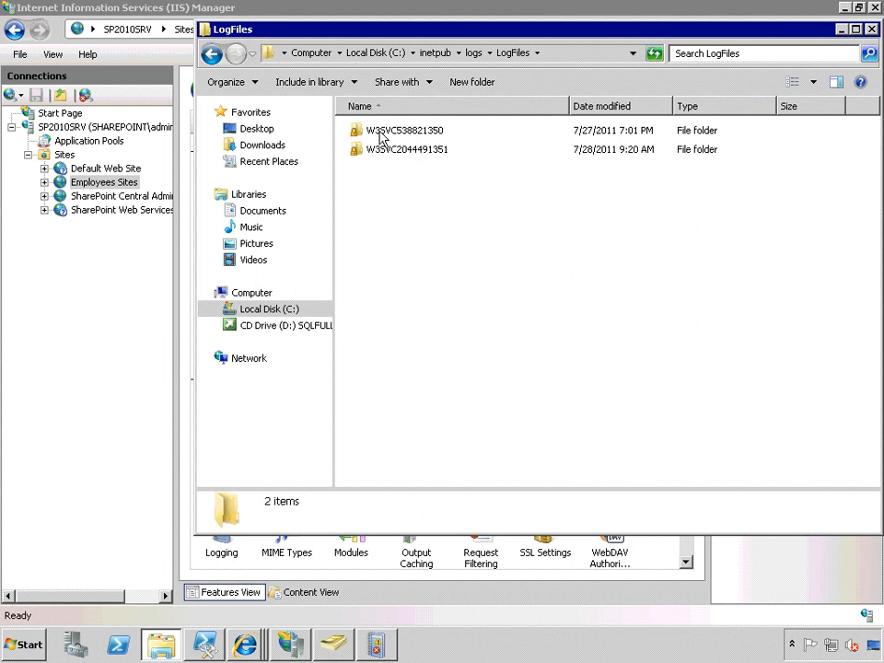
double_click(381, 152)
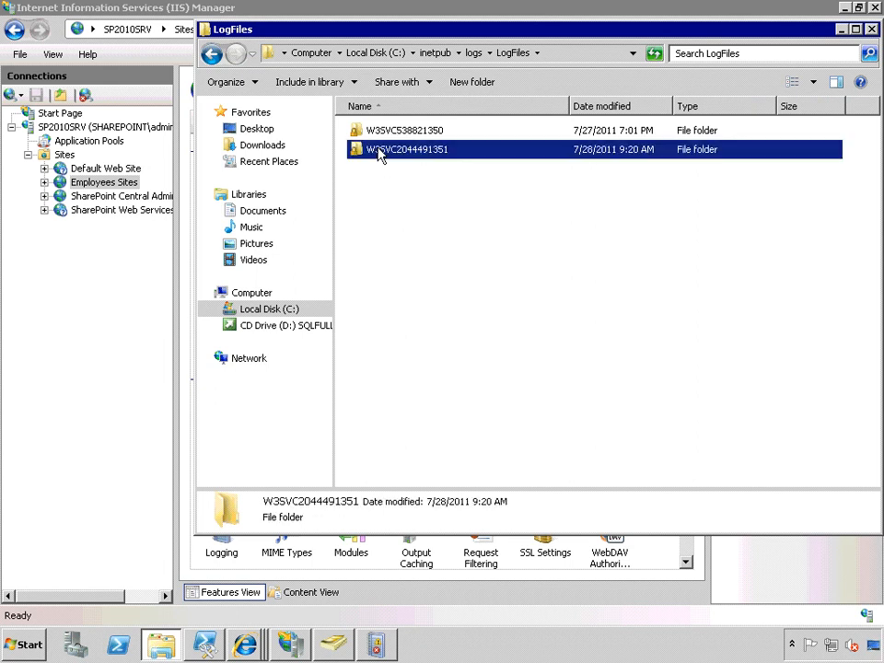
double_click(382, 133)
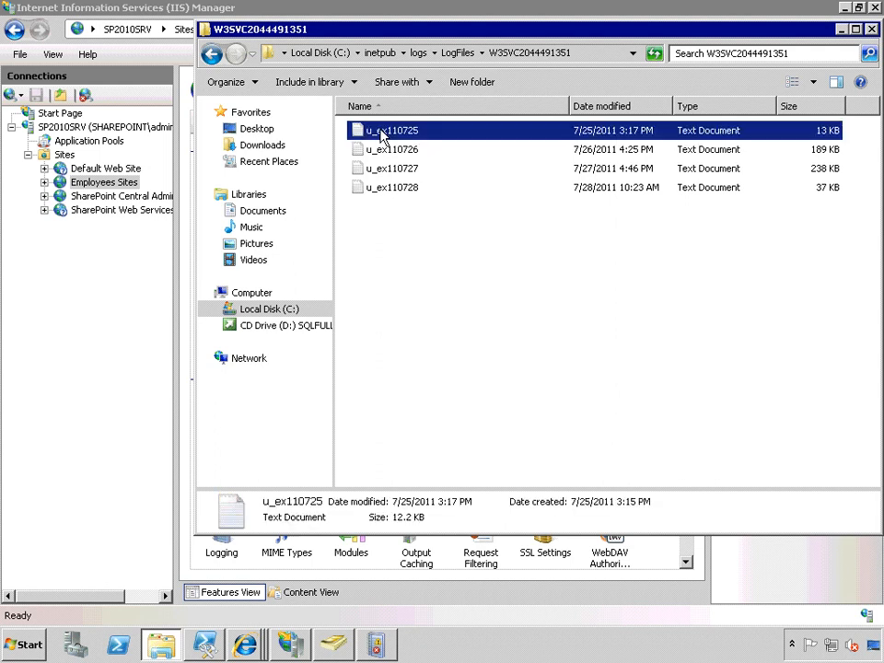
double_click(254, 63)
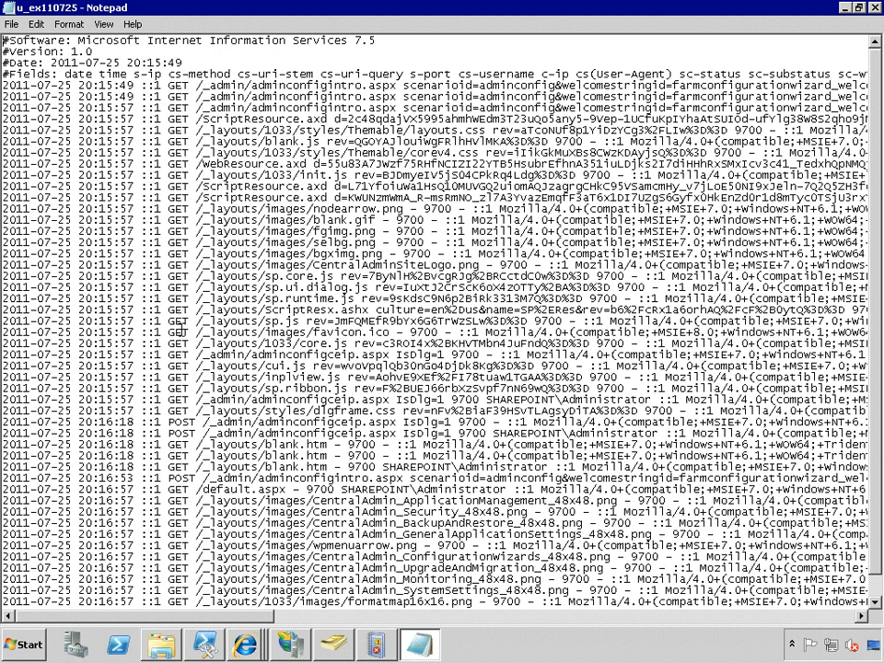
Skim the request entries in the u_ex110725 log, and close the log and its folder window.
scroll(180, 242, down, 1)
scroll(241, 321, up, 1)
scroll(242, 320, down, 1)
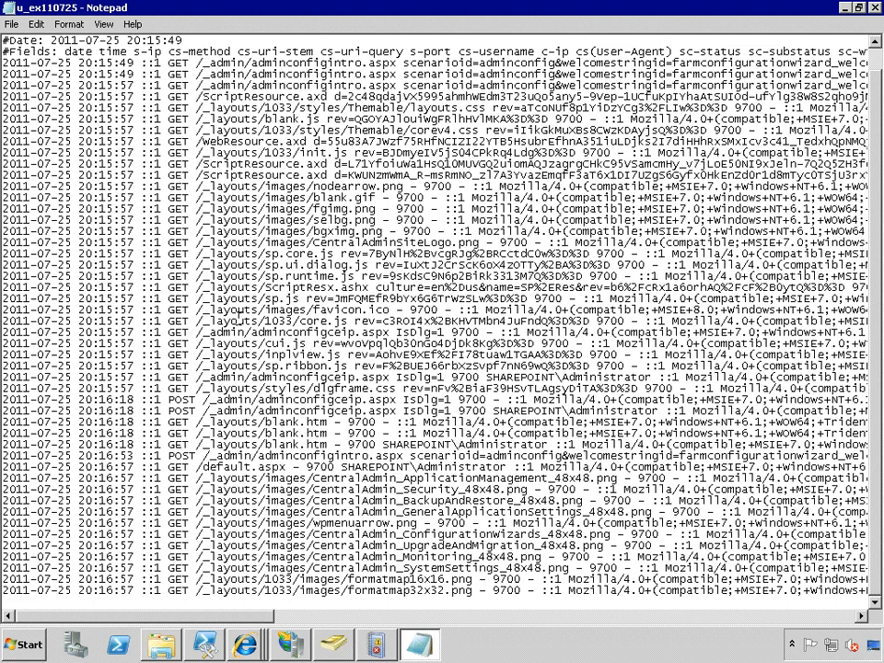
click(875, 8)
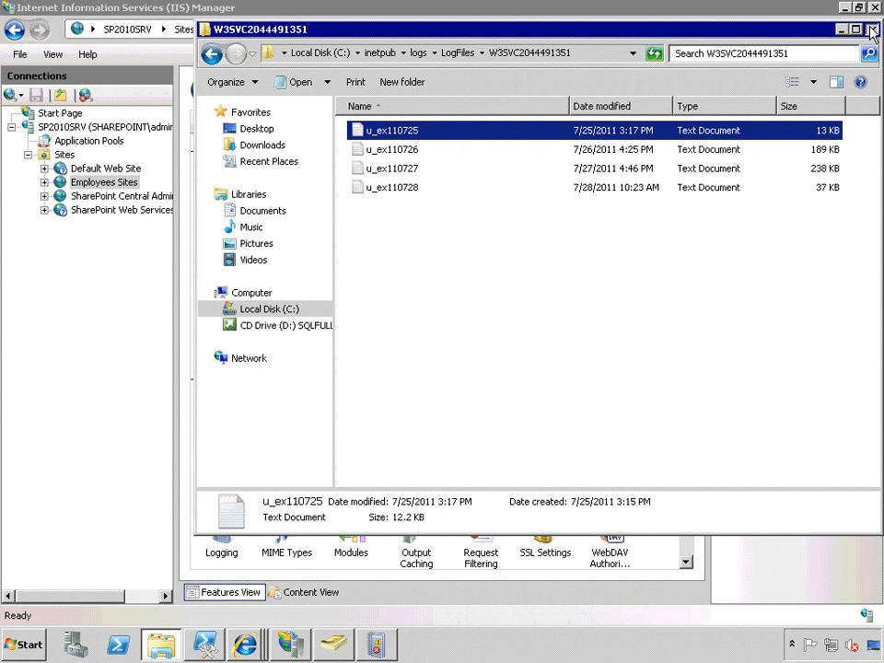
click(873, 30)
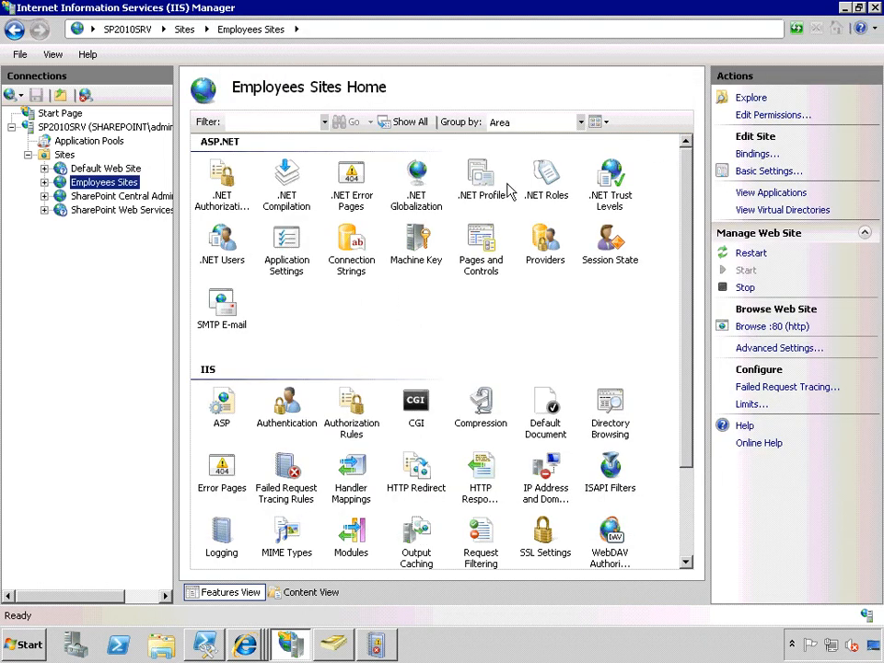
In Windows Explorer, browse to C:\Program Files\Common Files\Microsoft Shared\Web Server Extensions\14\LOGS.
click(162, 644)
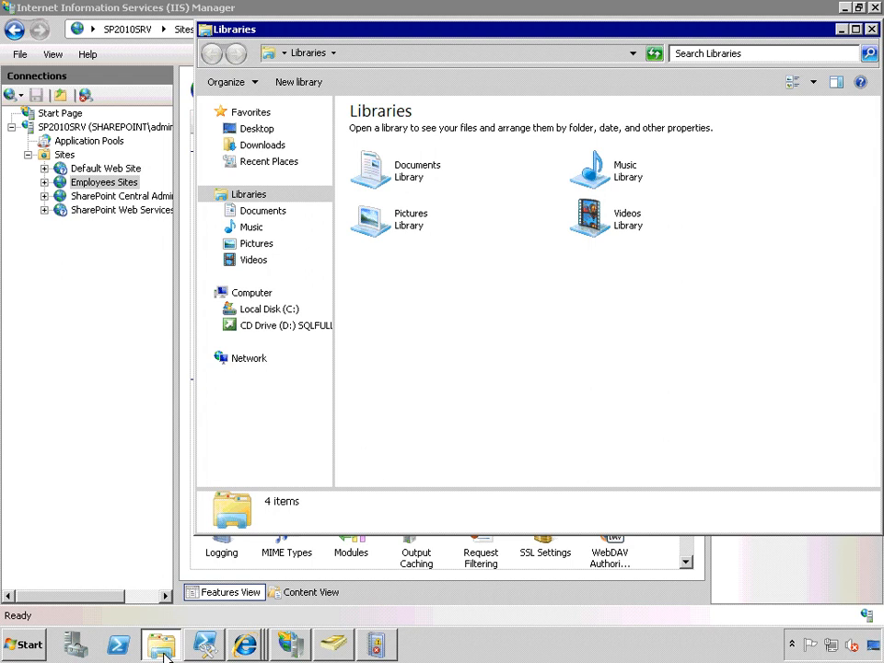
click(257, 315)
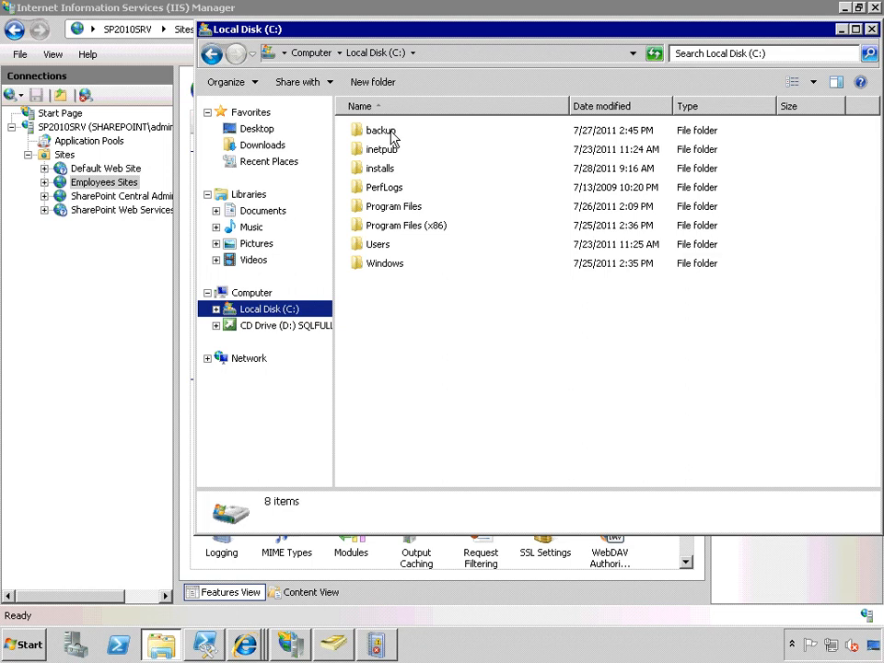
double_click(387, 207)
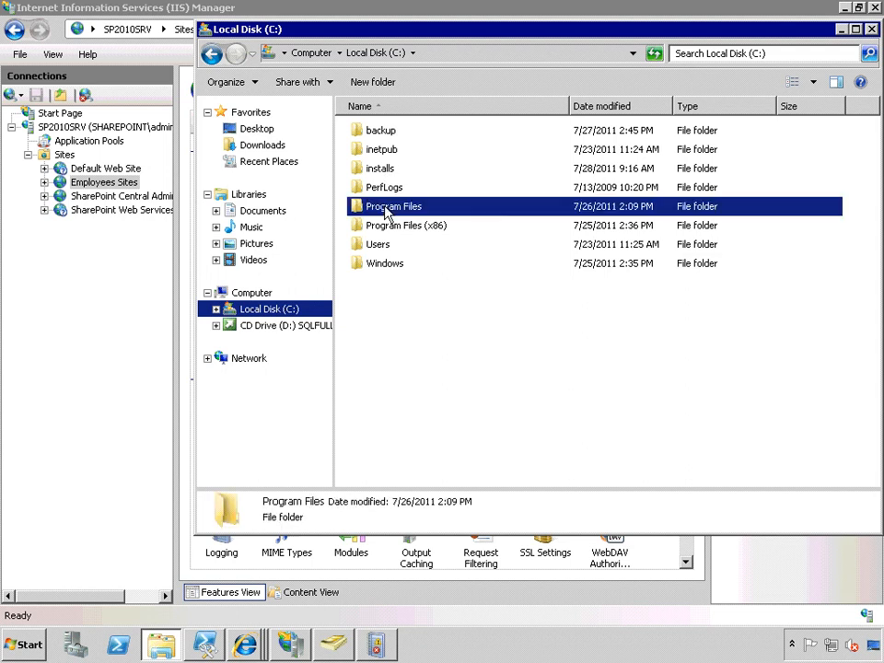
double_click(379, 150)
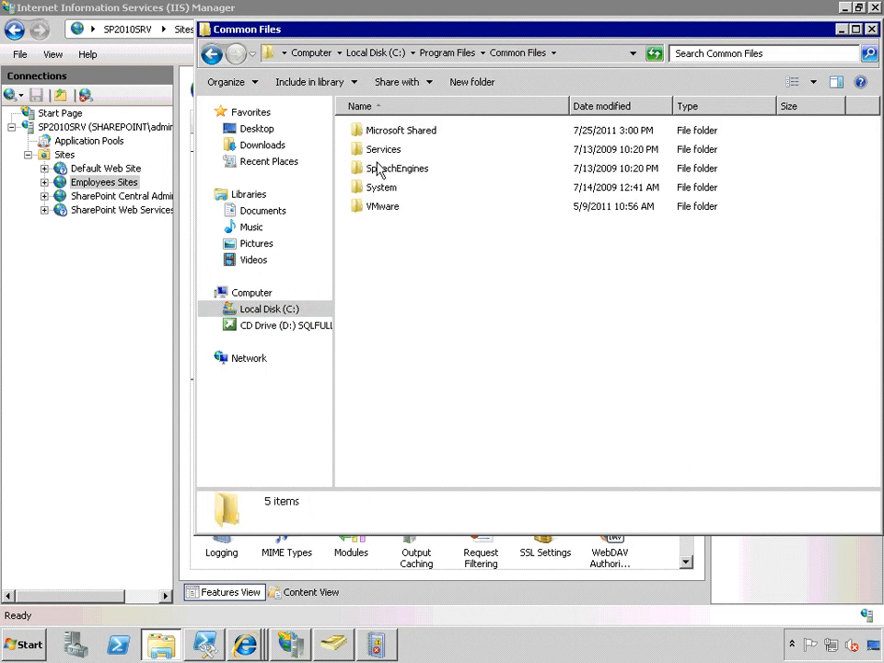
double_click(357, 130)
click(396, 382)
double_click(396, 381)
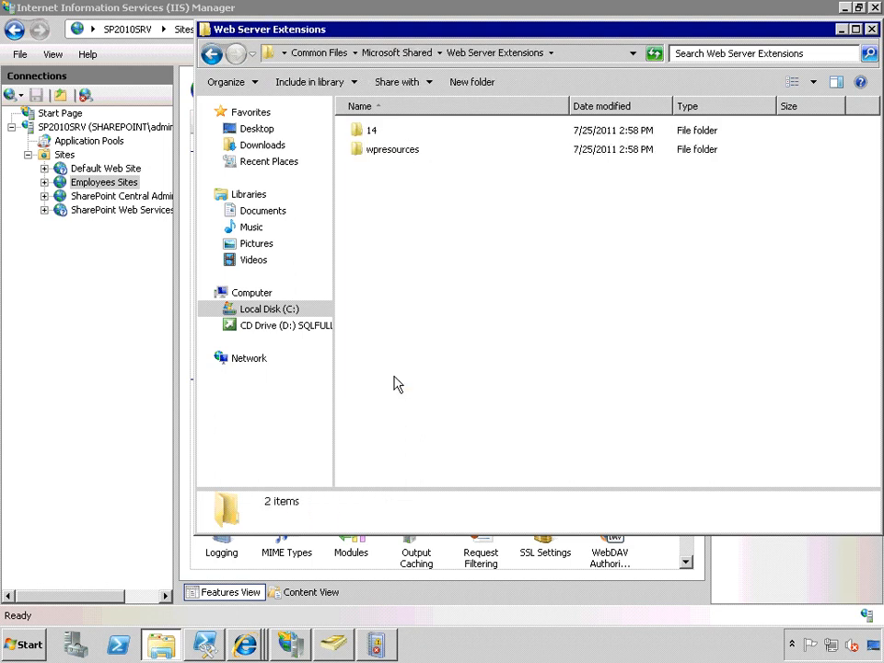
double_click(359, 136)
click(381, 247)
double_click(381, 247)
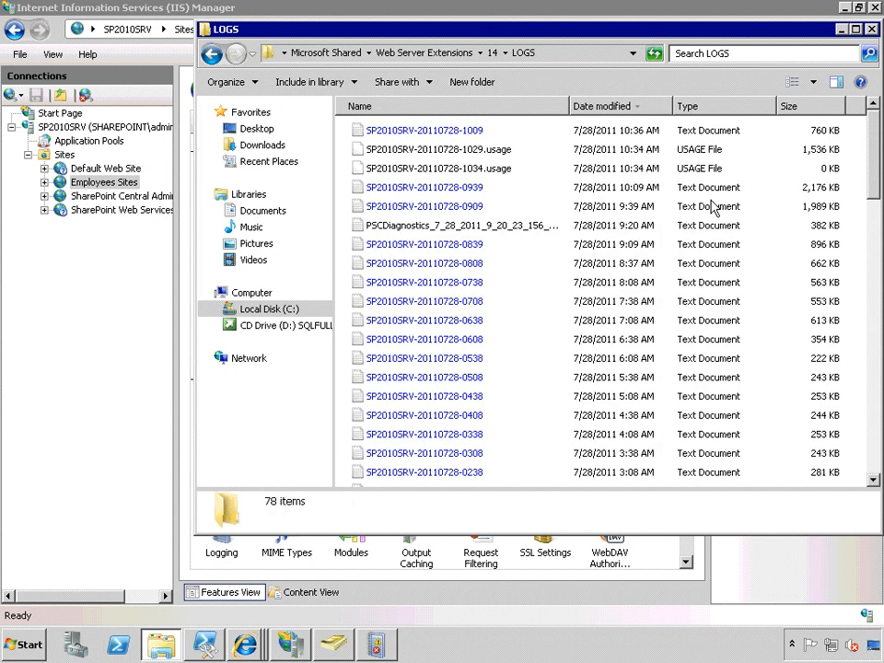
click(398, 190)
double_click(398, 190)
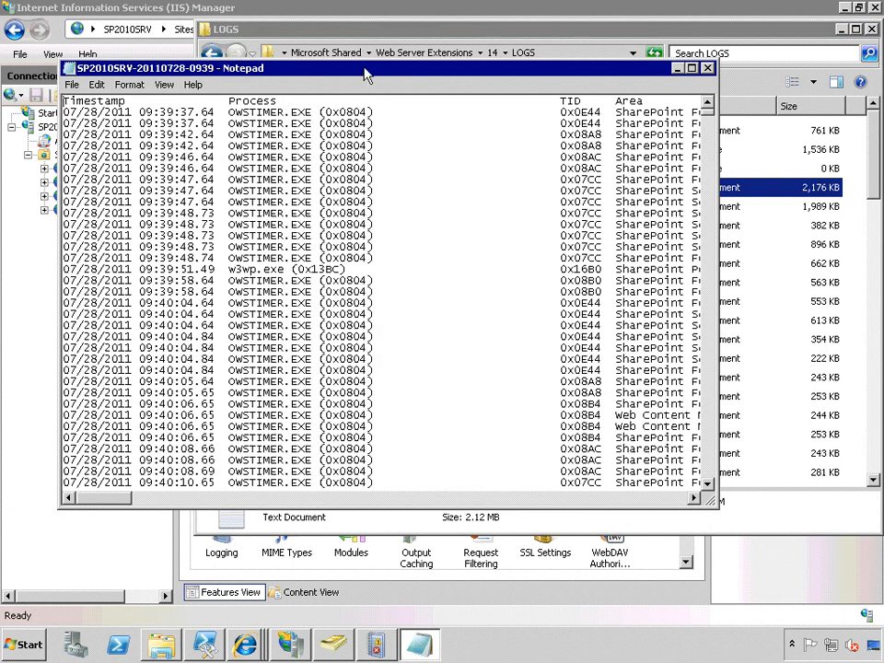
double_click(365, 68)
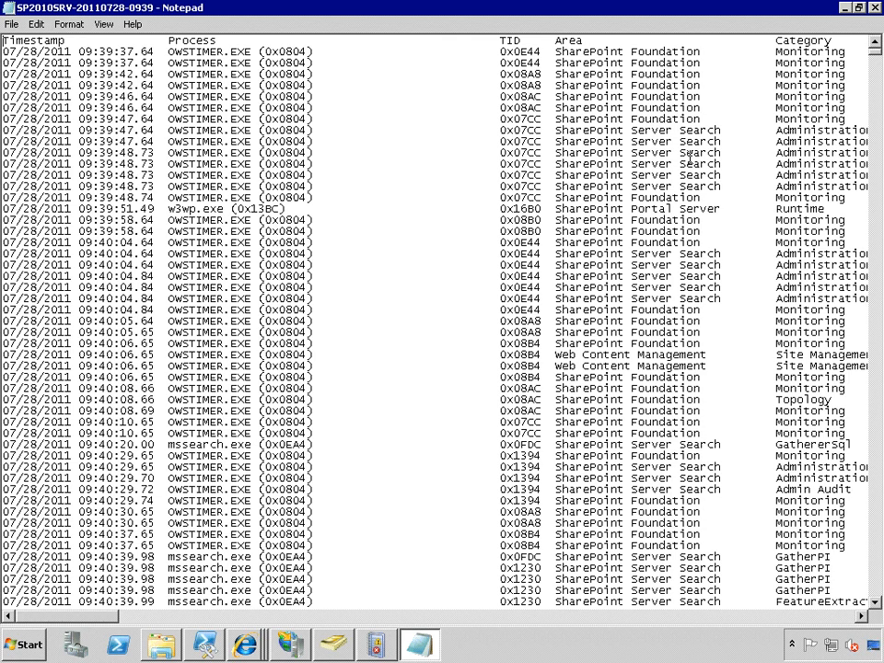
drag(79, 618, 196, 625)
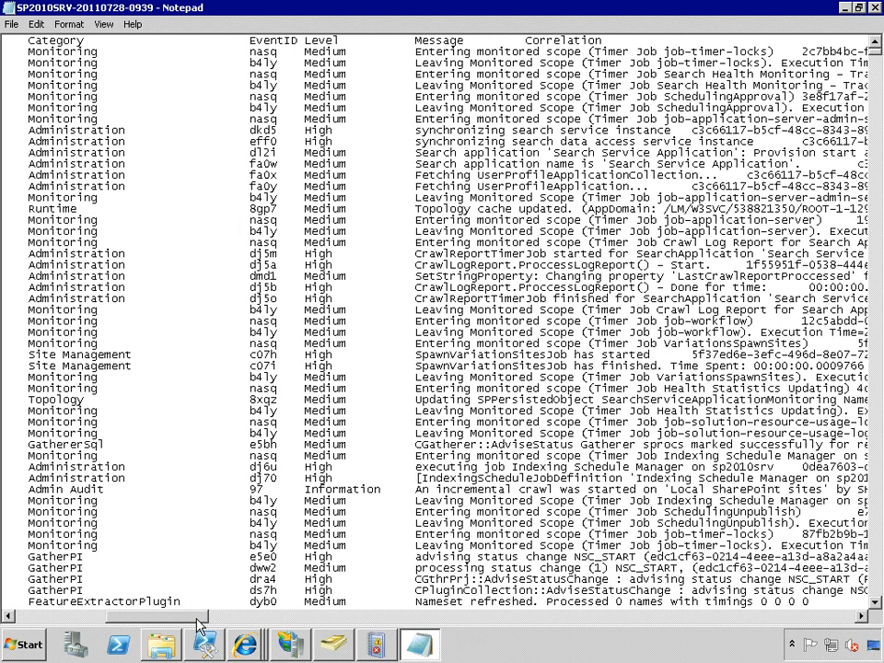
Examine the message and correlation columns of the SharePoint log, and return to the timestamp and process columns.
drag(196, 625, 238, 625)
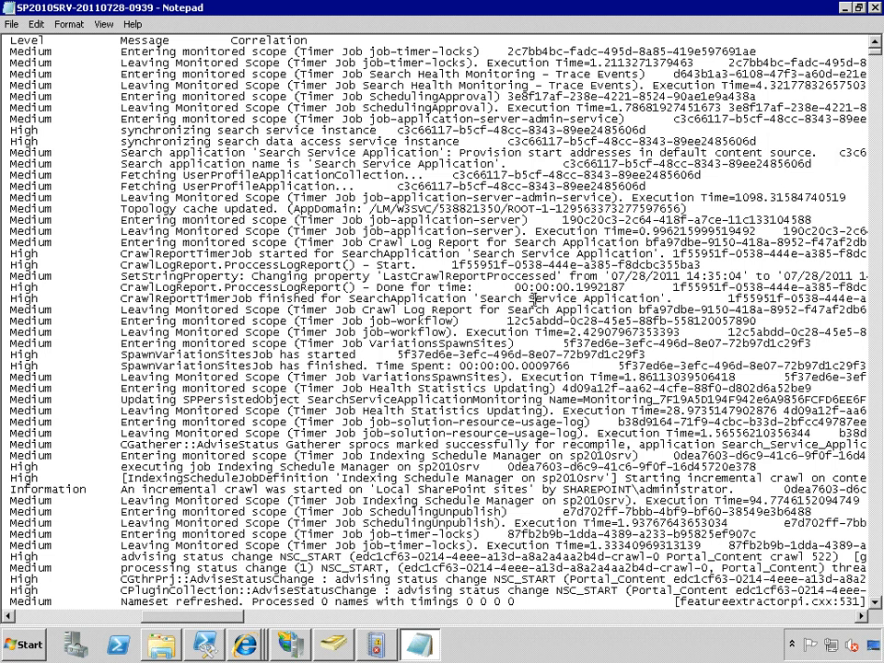
scroll(381, 336, down, 4)
scroll(380, 336, down, 1)
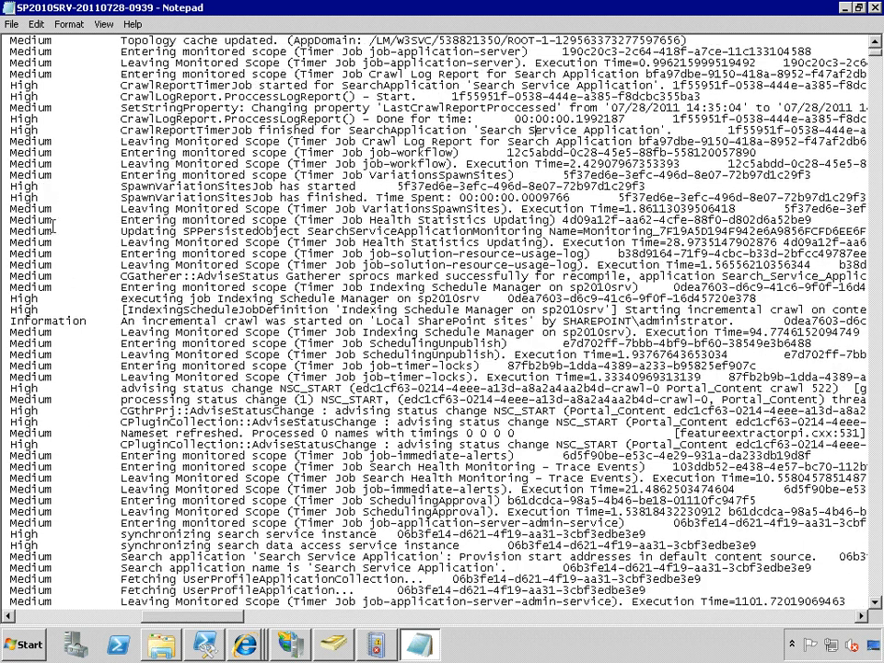
drag(223, 623, 37, 615)
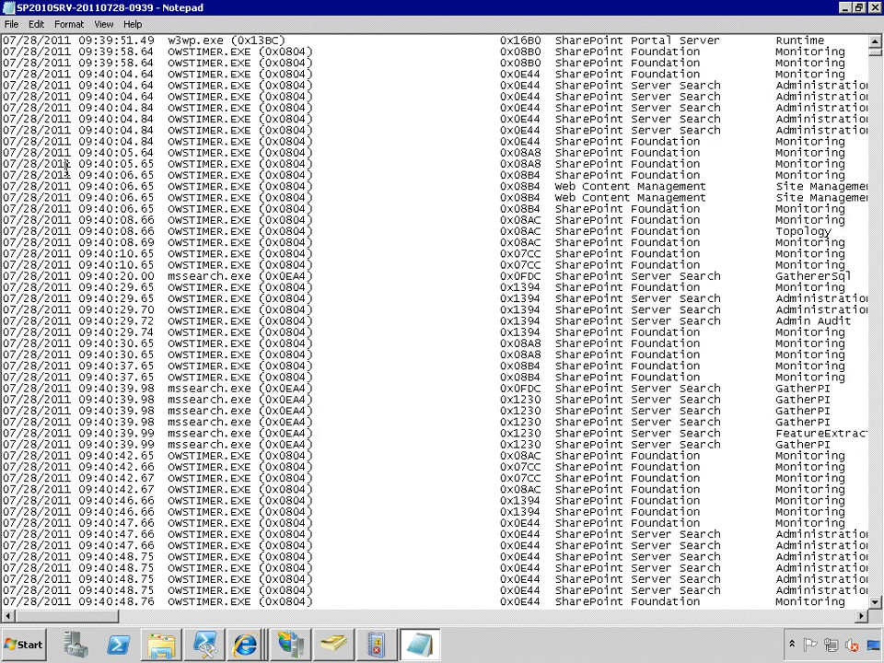
Search the SharePoint log for "error" and examine the matching entry, the lines following it and their timestamps.
key(ctrl+f)
text(err)
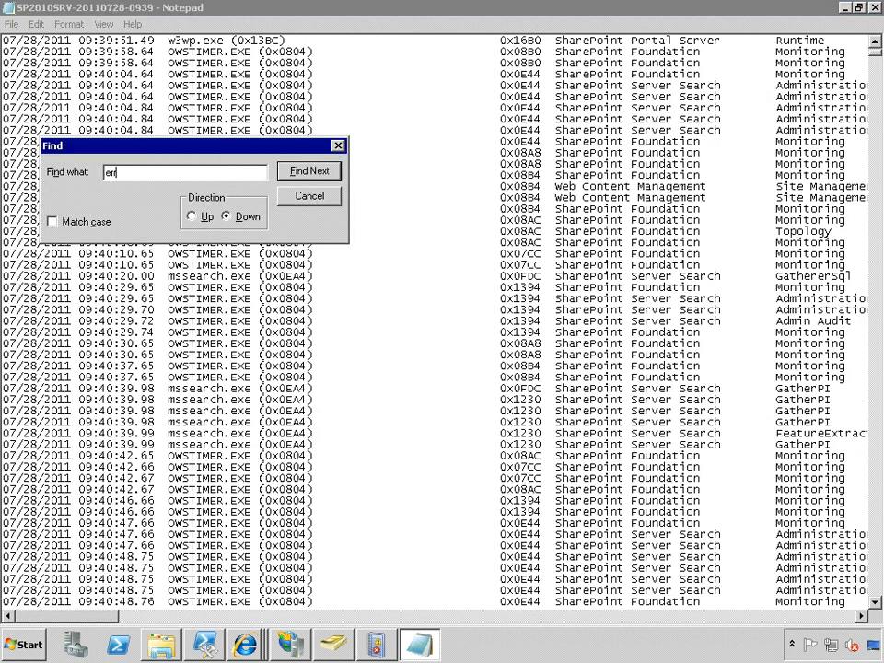
text(or)
key(Return)
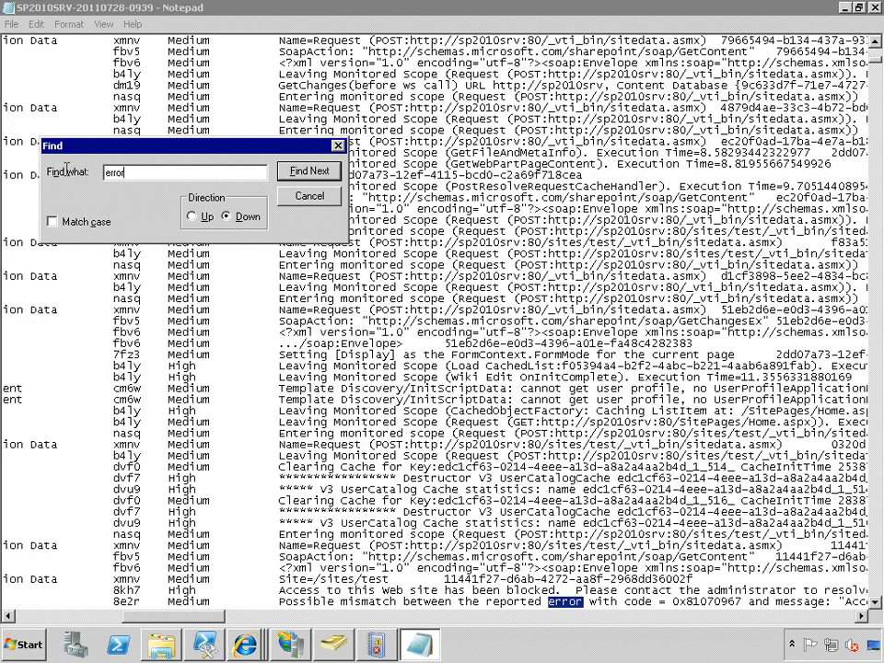
click(877, 605)
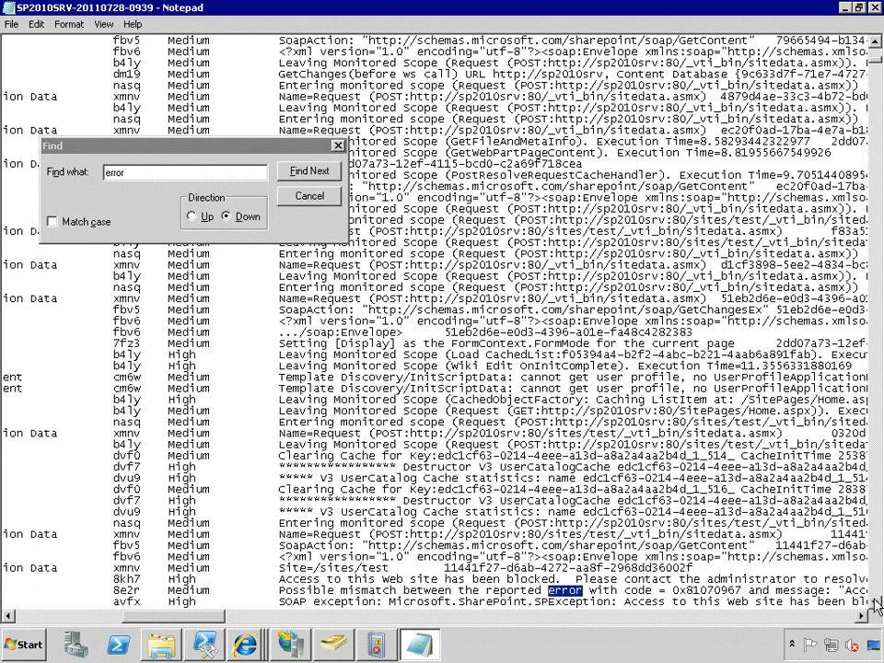
click(877, 605)
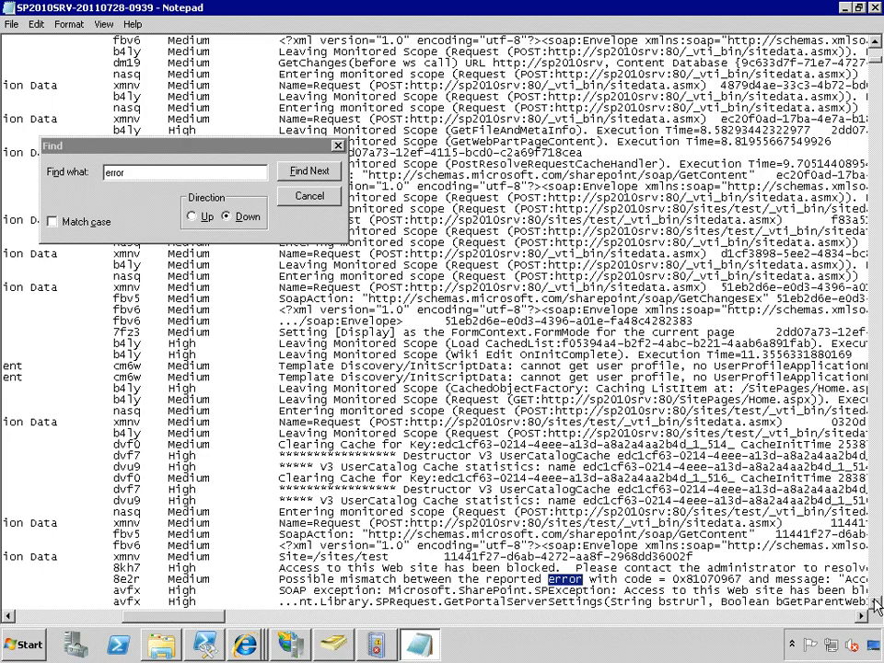
click(877, 605)
drag(174, 627, 39, 622)
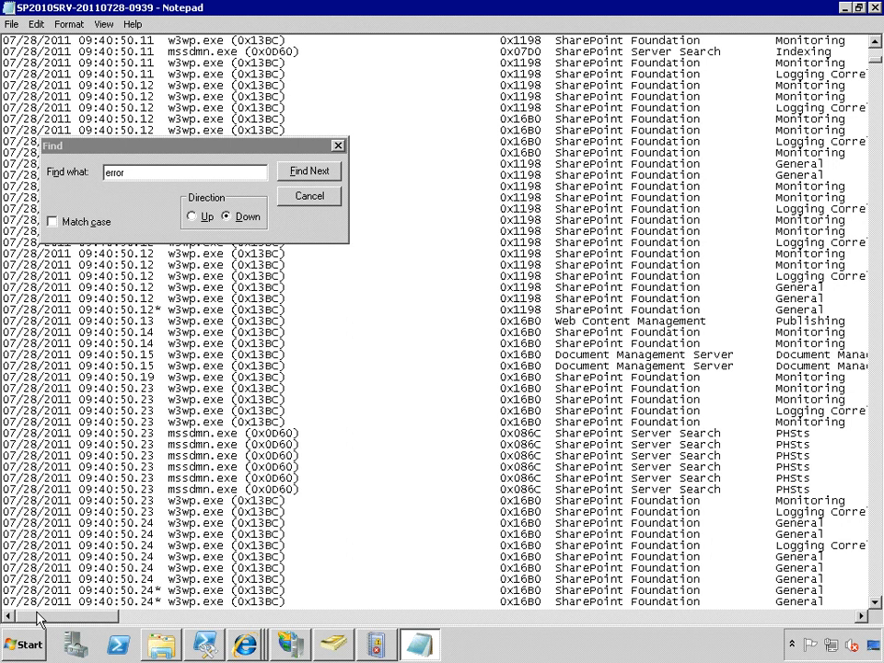
Dismiss the text search, minimize the SharePoint log and close the LOGS folder window.
click(158, 171)
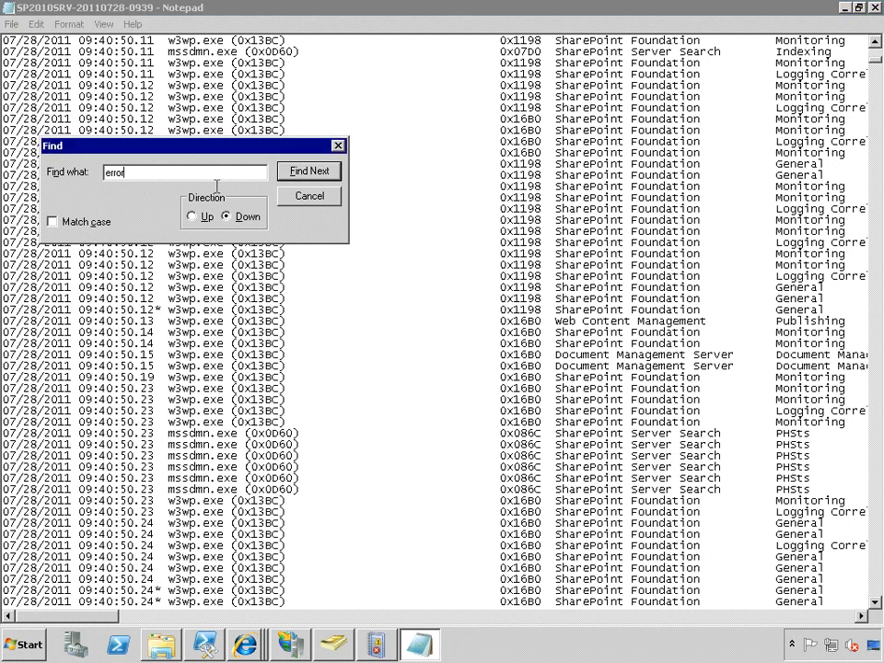
click(303, 200)
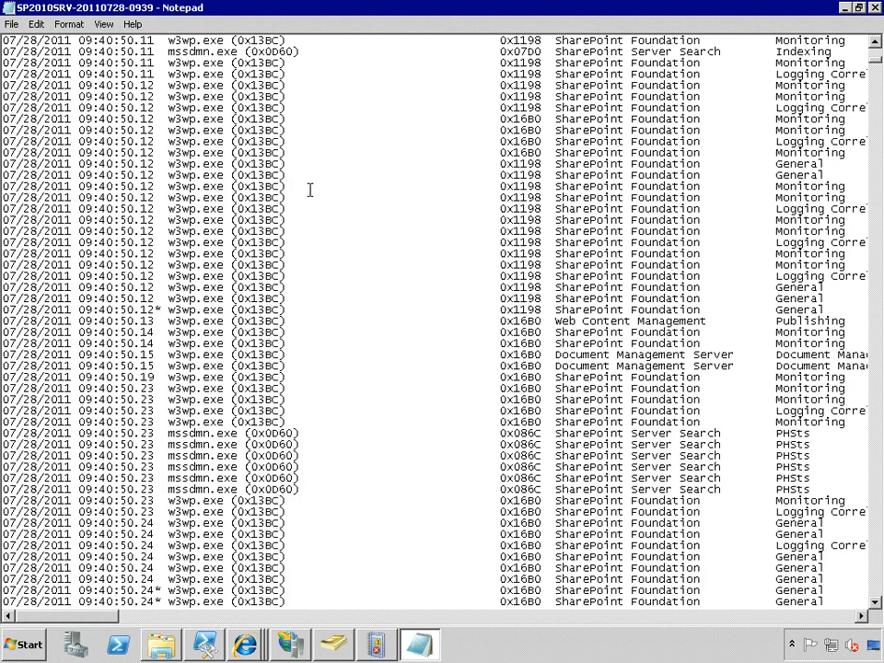
click(846, 8)
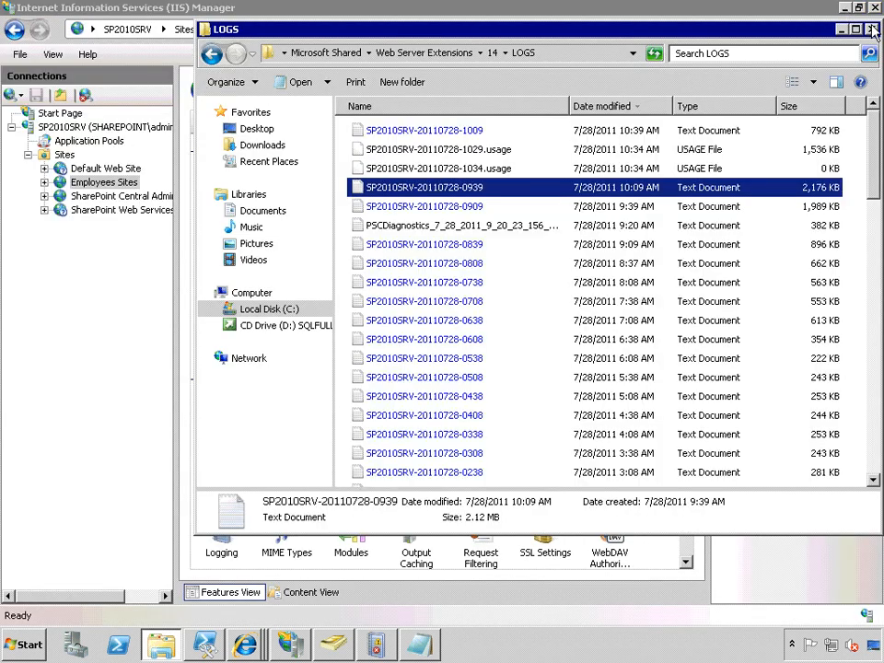
click(872, 30)
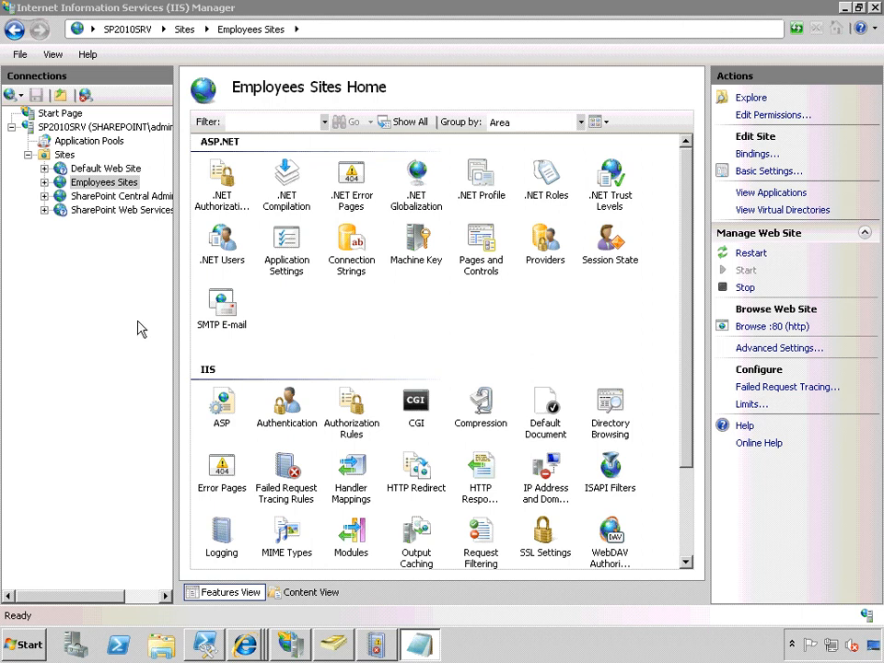
Open a Command Prompt and restart IIS with the command iisreset /noforce.
right_click(81, 127)
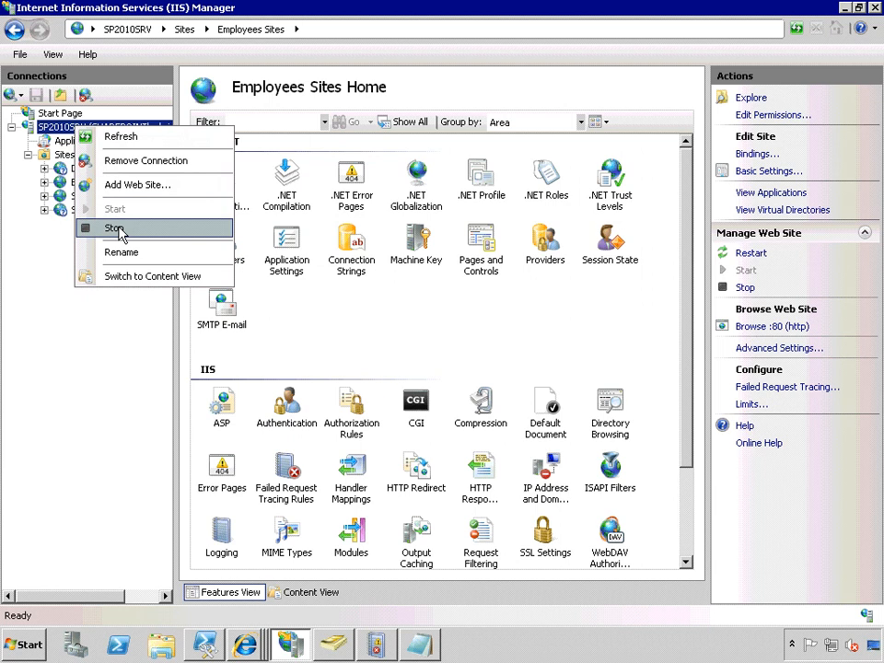
click(22, 643)
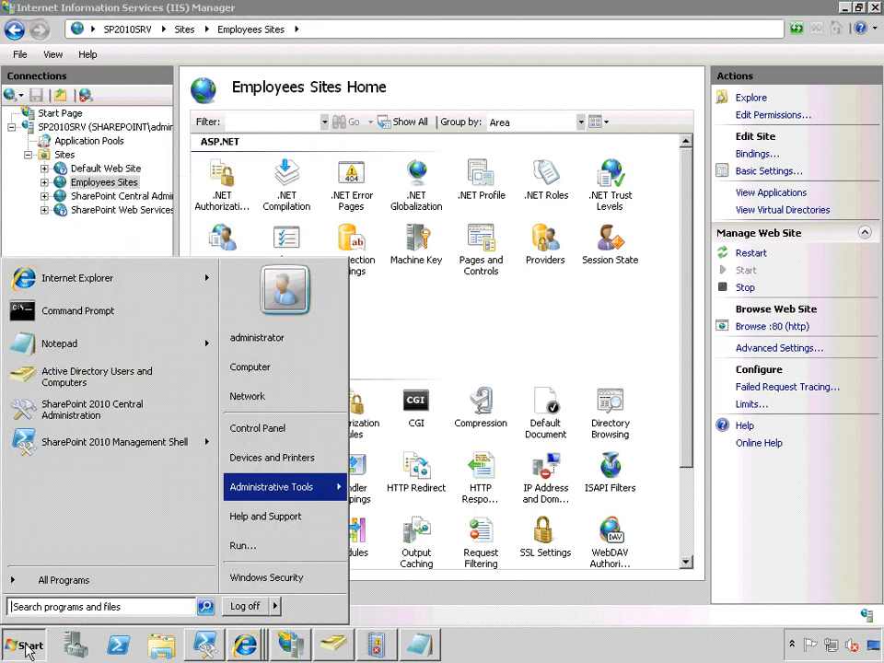
click(77, 312)
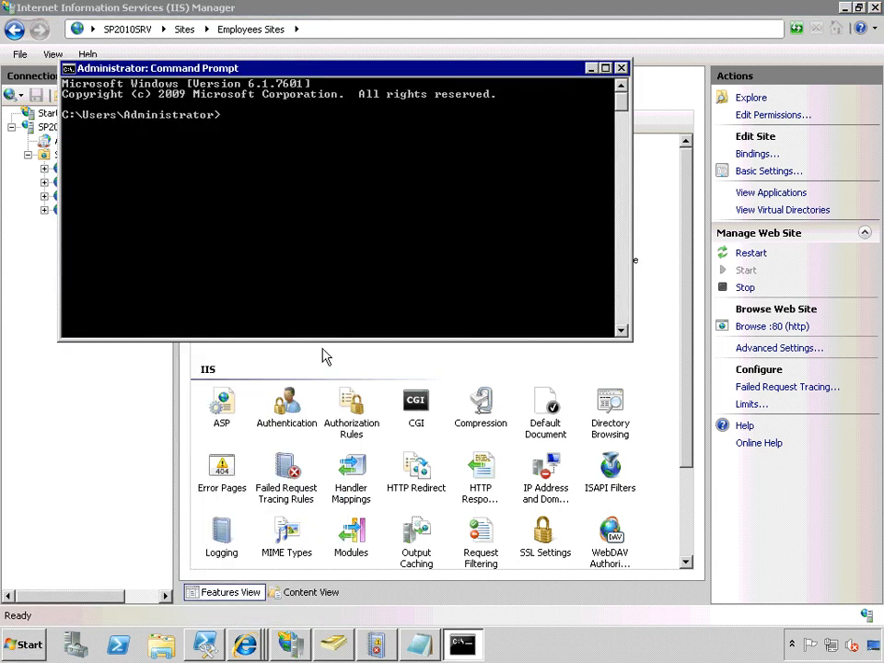
text(iisreset)
text( /)
text(noforc)
text(e)
key(Return)
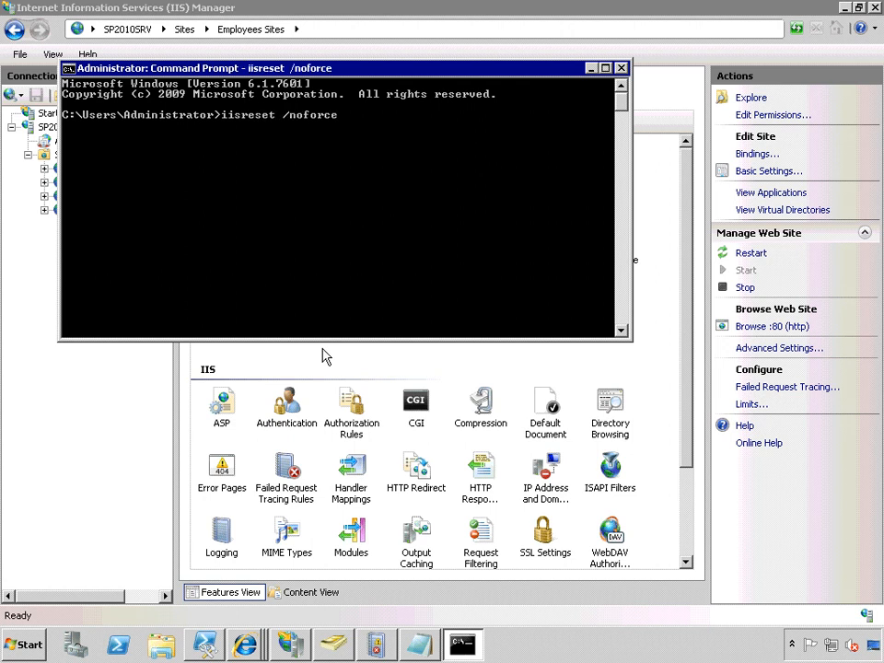